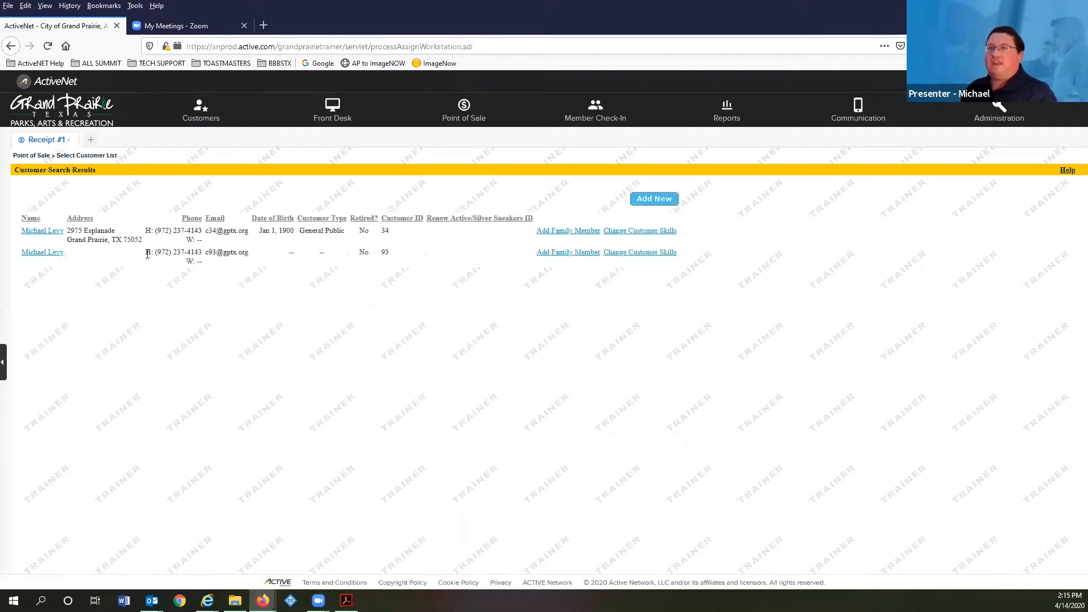
# - Select the General Public customer record for the sale and open the Terrace Cafe snack items
pyautogui.click(36, 232)
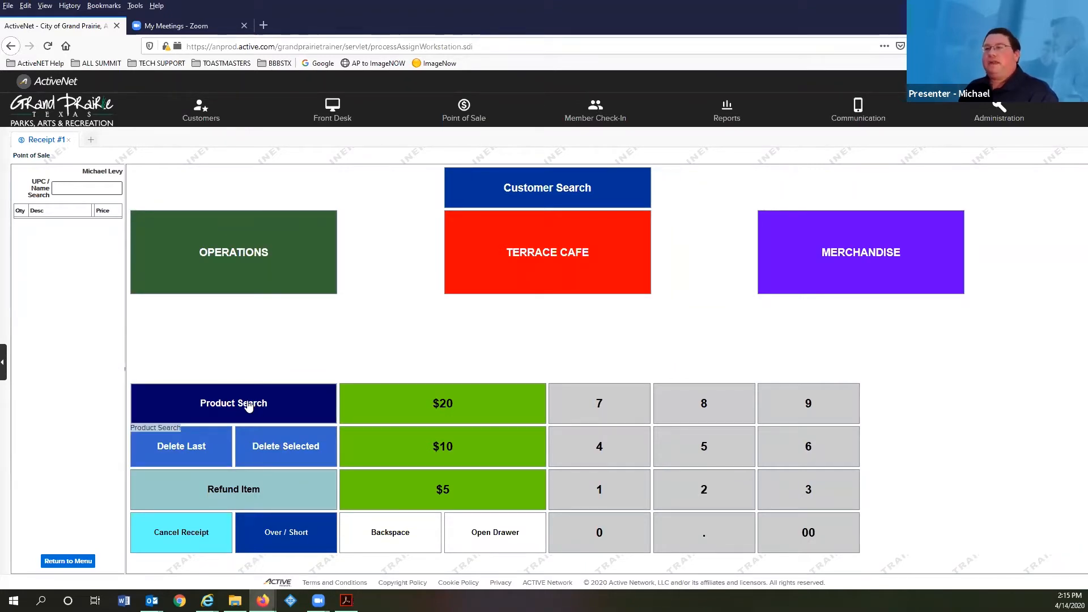
pyautogui.click(558, 272)
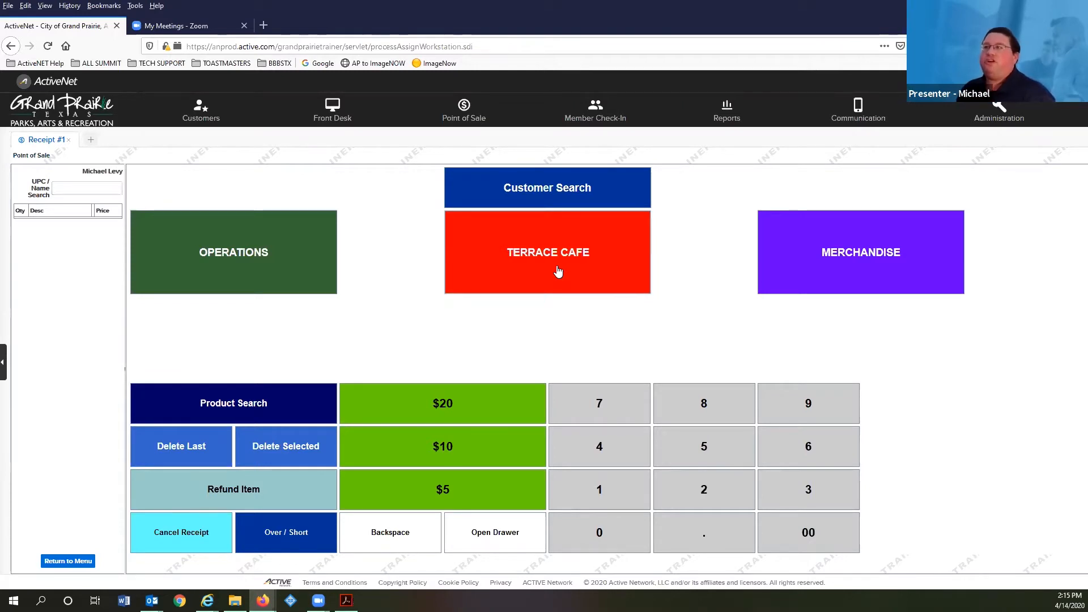
pyautogui.click(601, 291)
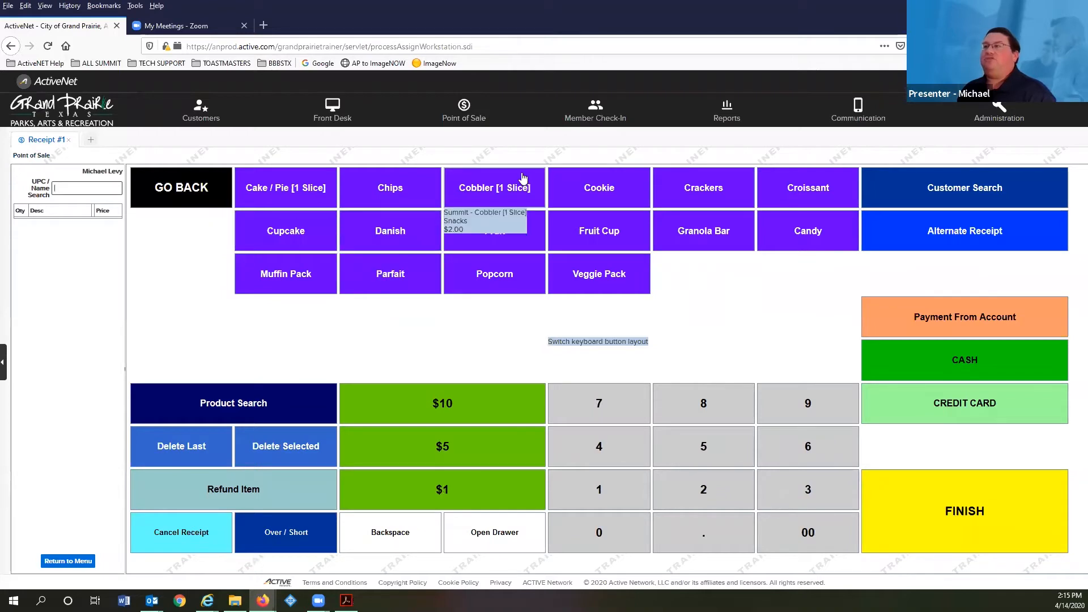
# - Add a danish, fruit cup, granola bar, cookie, crackers, croissant, large candy, second granola bar and chips to the receipt
pyautogui.click(389, 220)
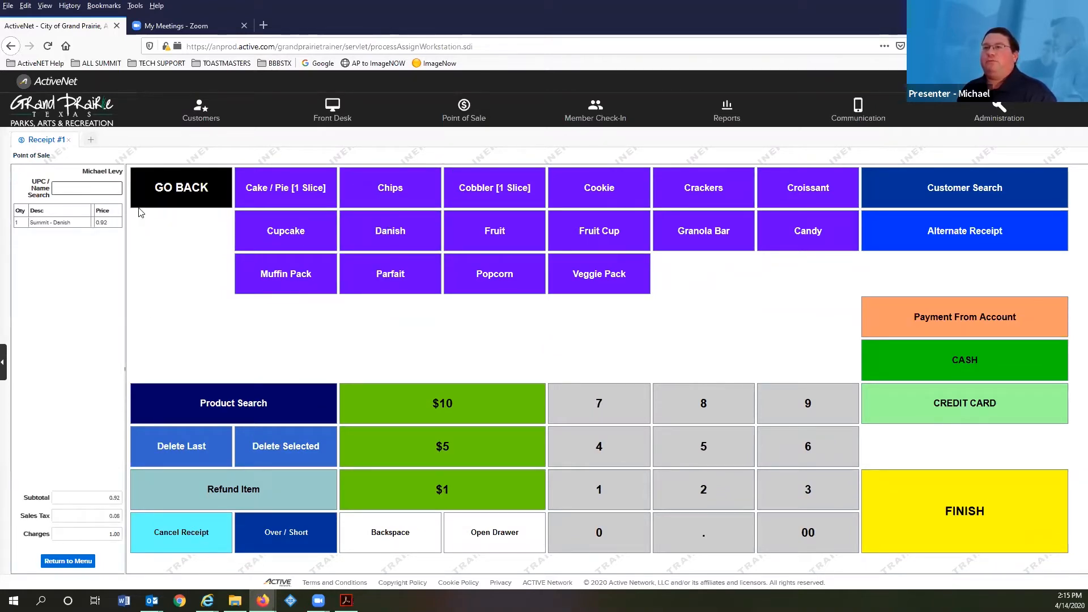
pyautogui.click(62, 194)
pyautogui.click(593, 232)
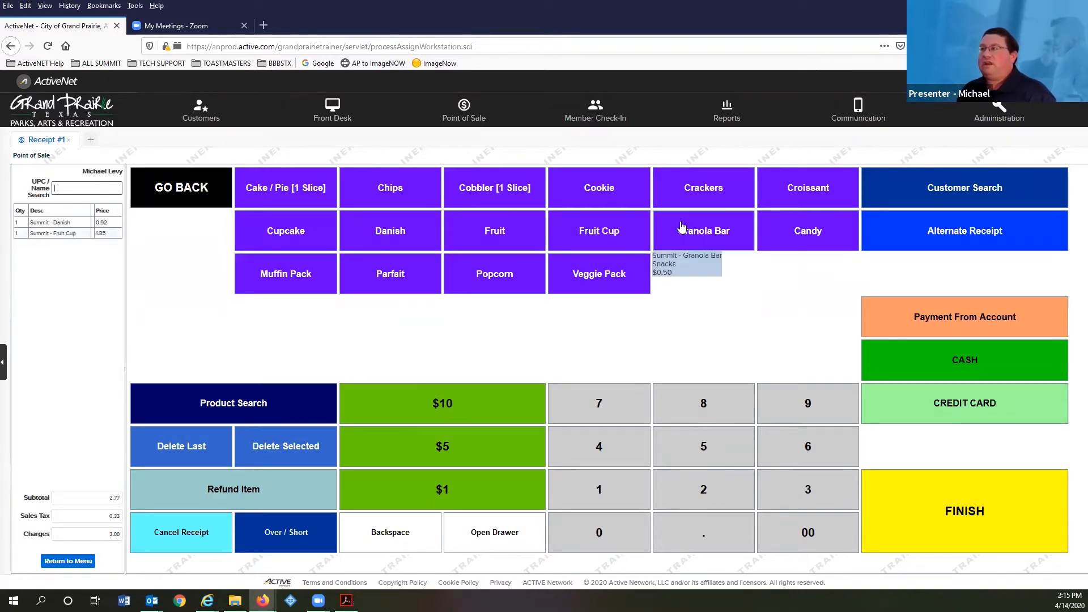
pyautogui.click(682, 226)
pyautogui.click(599, 188)
pyautogui.click(696, 184)
pyautogui.click(812, 183)
pyautogui.click(807, 230)
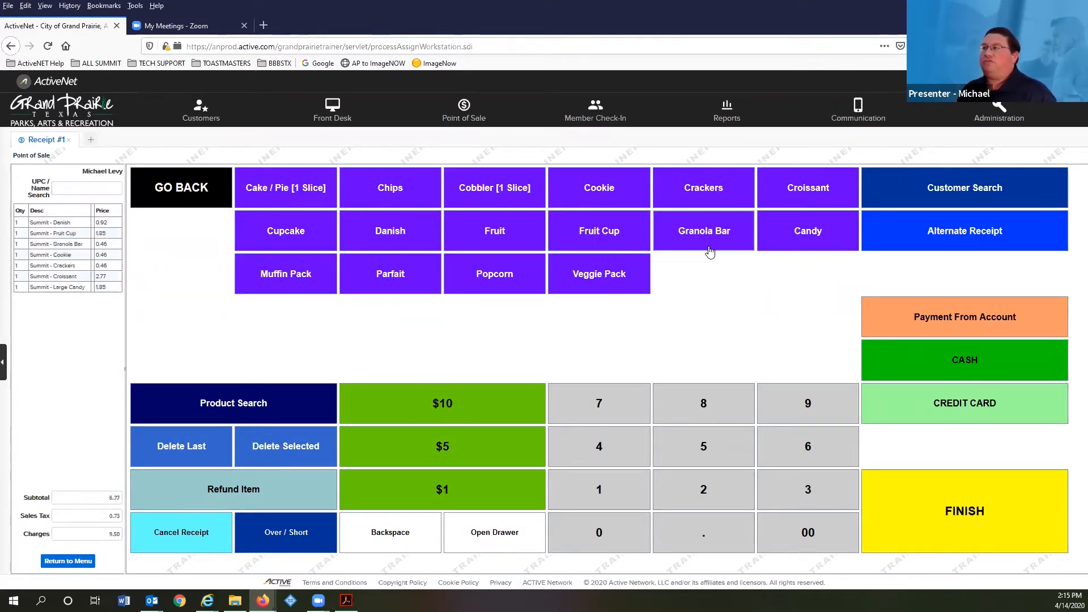
pyautogui.click(710, 248)
pyautogui.click(367, 205)
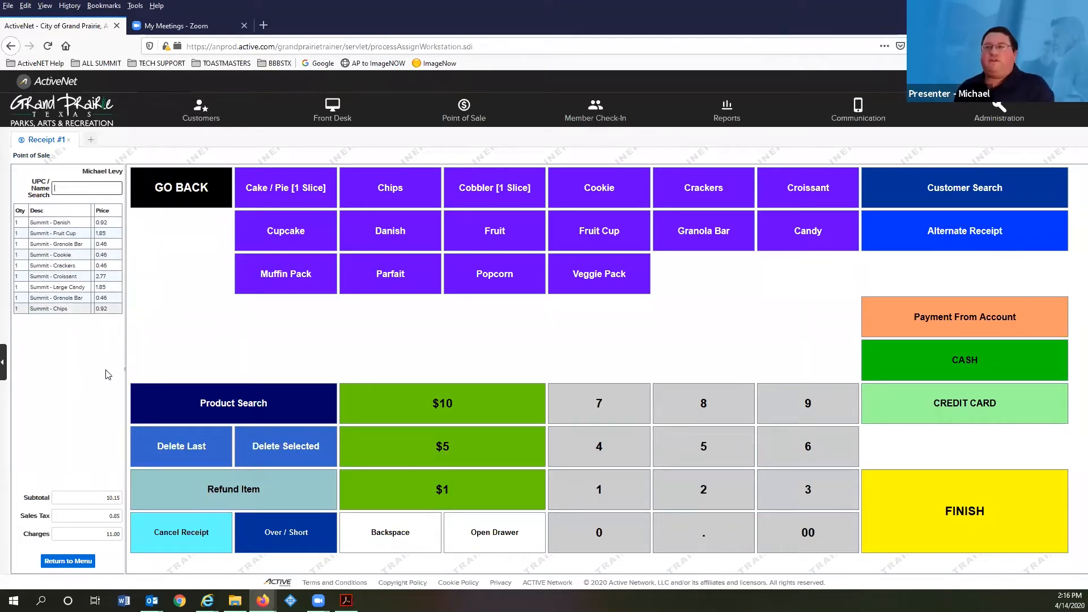
# - Add Summit - Red Wine to the receipt through a product search, and delete that last item again
pyautogui.click(210, 405)
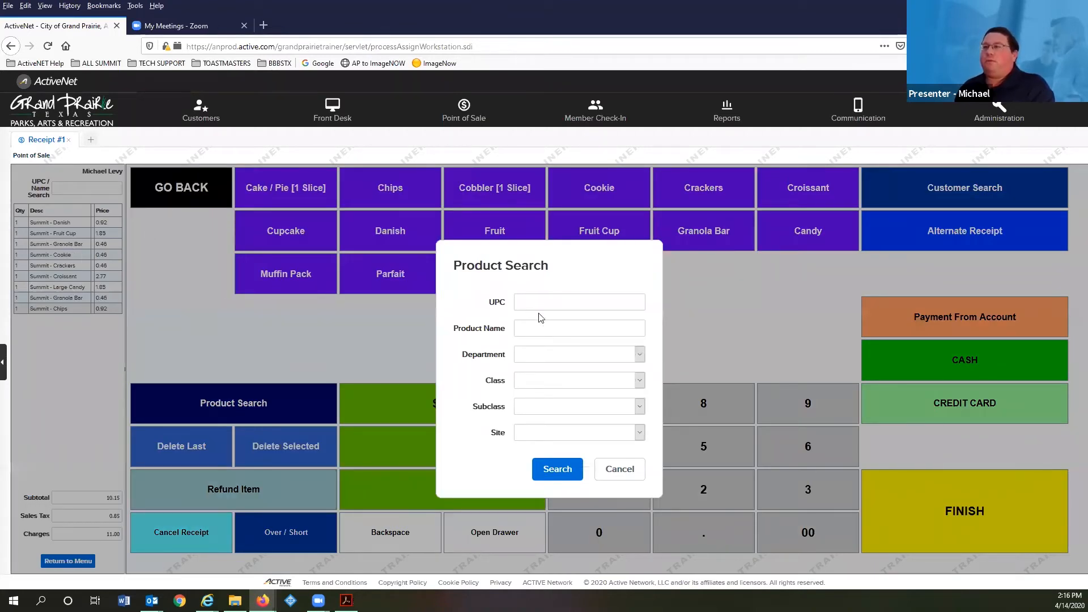
pyautogui.click(528, 330)
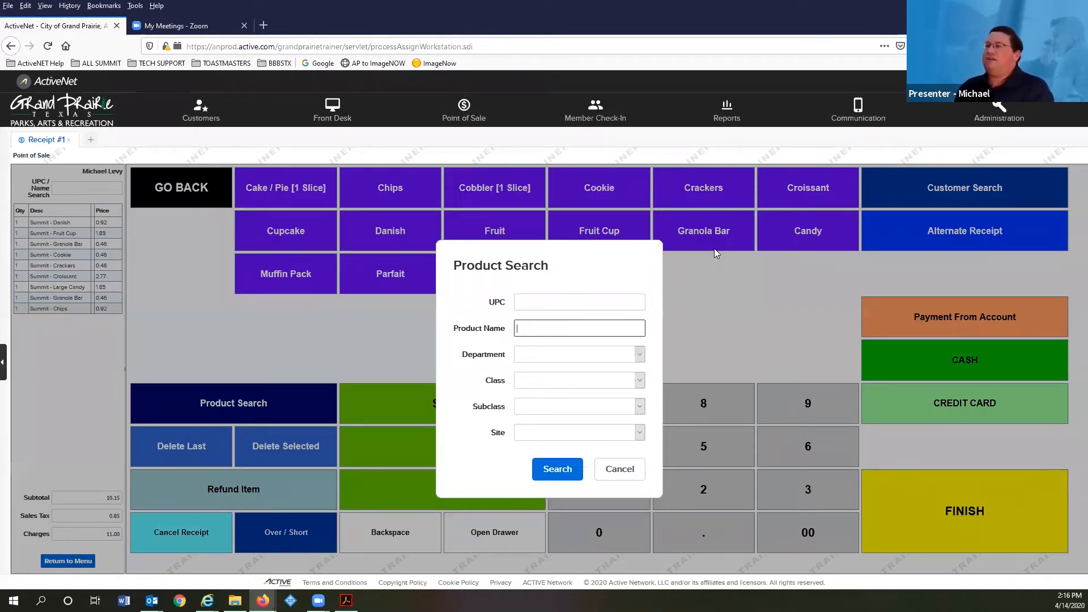
pyautogui.press('Return')
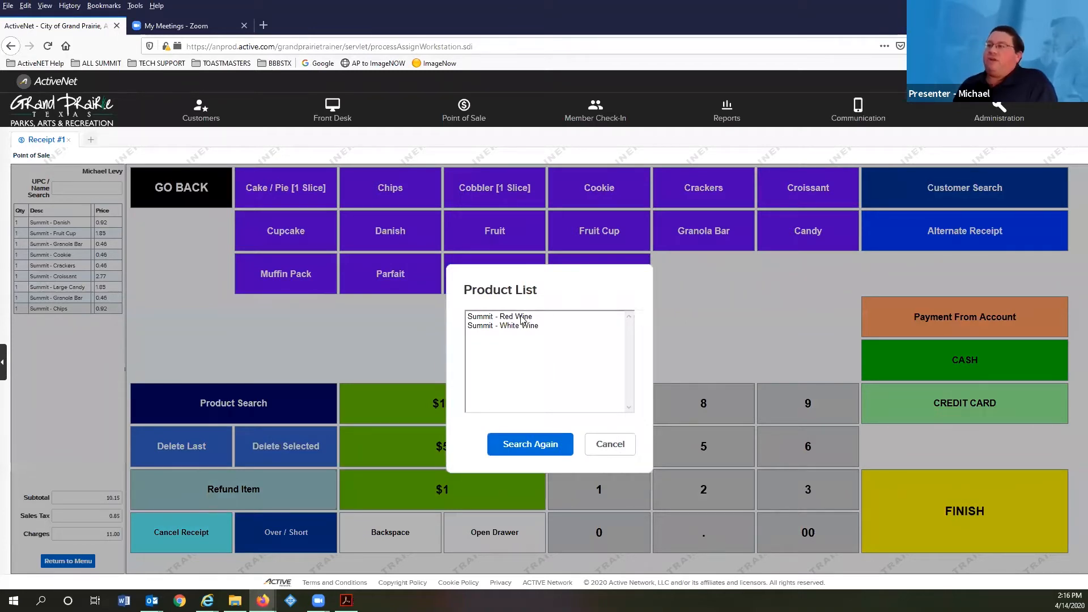
pyautogui.doubleClick(484, 318)
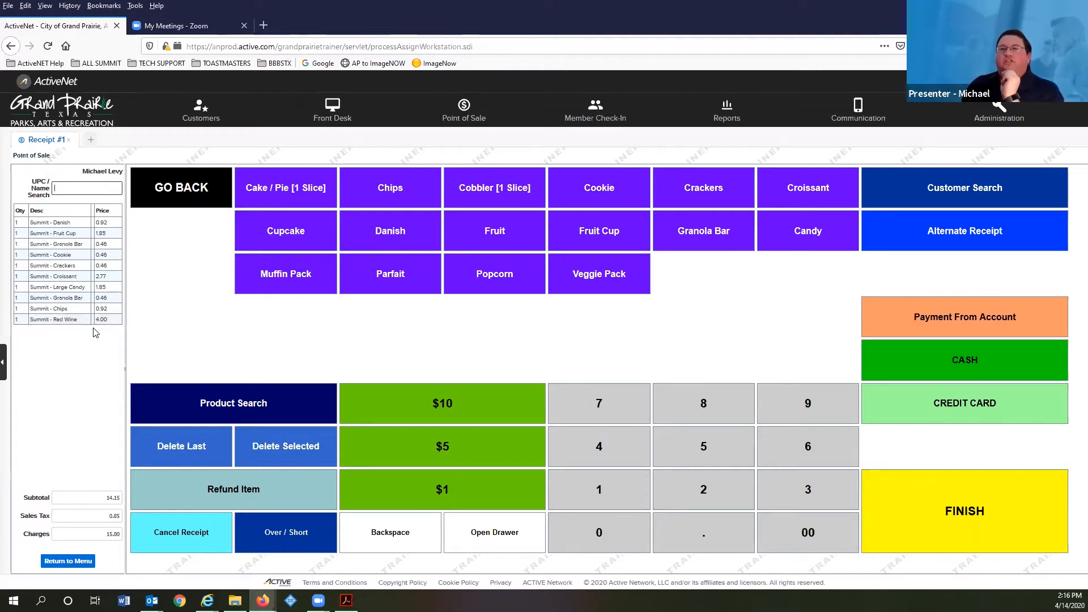
pyautogui.click(172, 449)
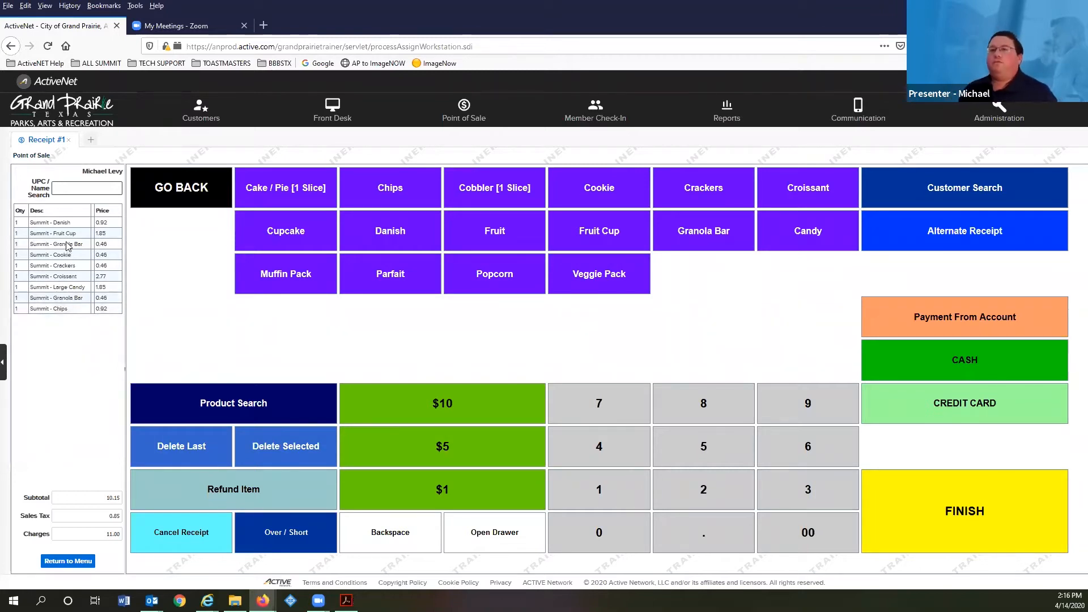
# - Delete the croissant, large candy and second granola bar lines from the receipt together
pyautogui.click(61, 275)
pyautogui.moveTo(56, 286)
pyautogui.mouseDown()
pyautogui.moveTo(56, 308)
pyautogui.moveTo(82, 282)
pyautogui.mouseUp()
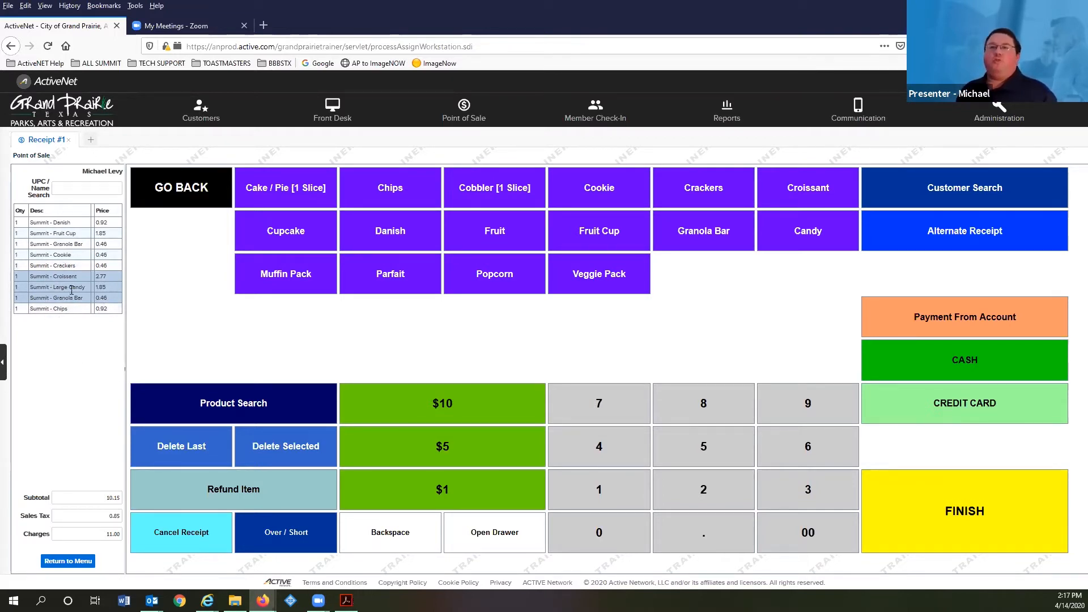
pyautogui.click(291, 446)
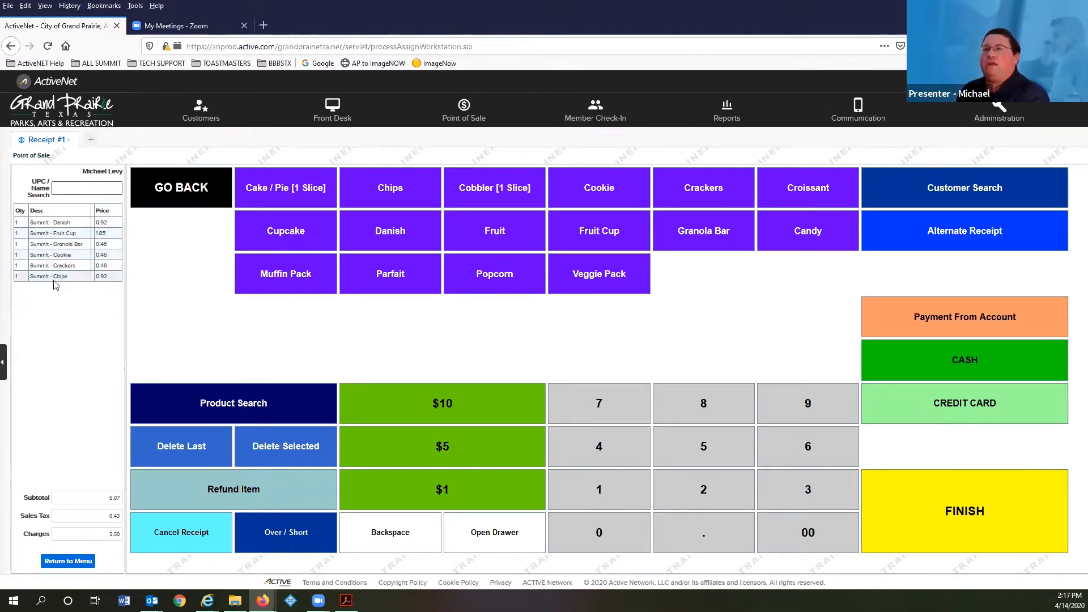
# - Search the products for "wine" and add Summit - White Wine to the receipt
pyautogui.click(198, 406)
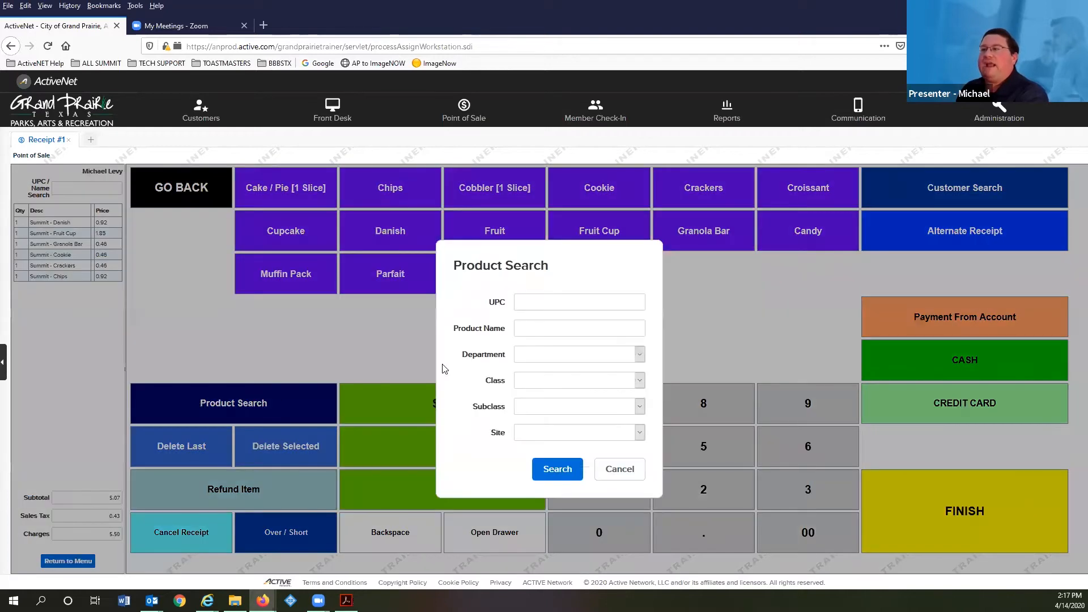
pyautogui.click(534, 330)
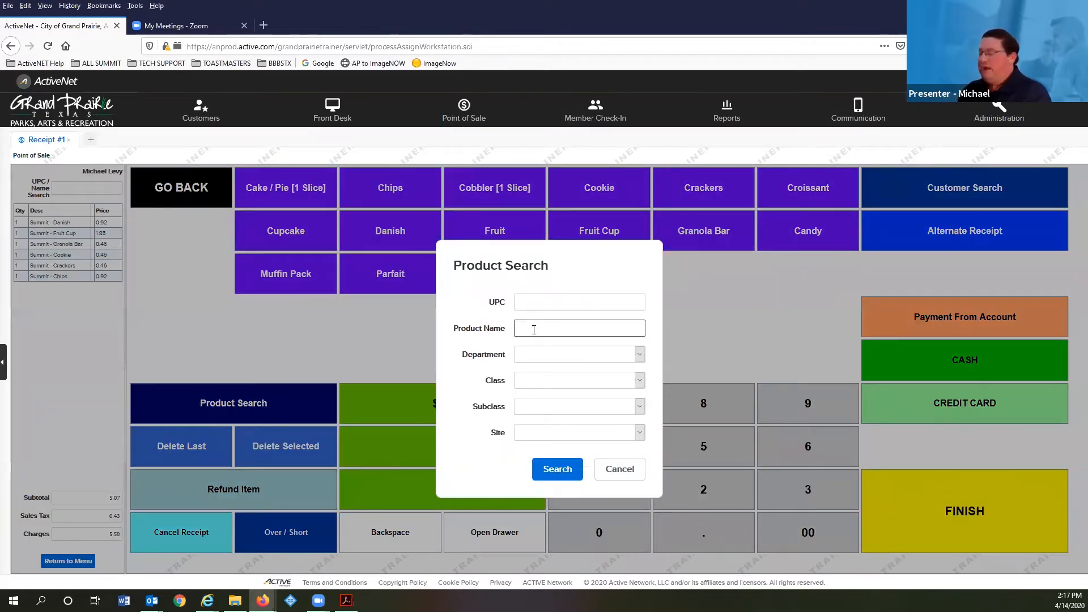
pyautogui.write('wine')
pyautogui.press('Return')
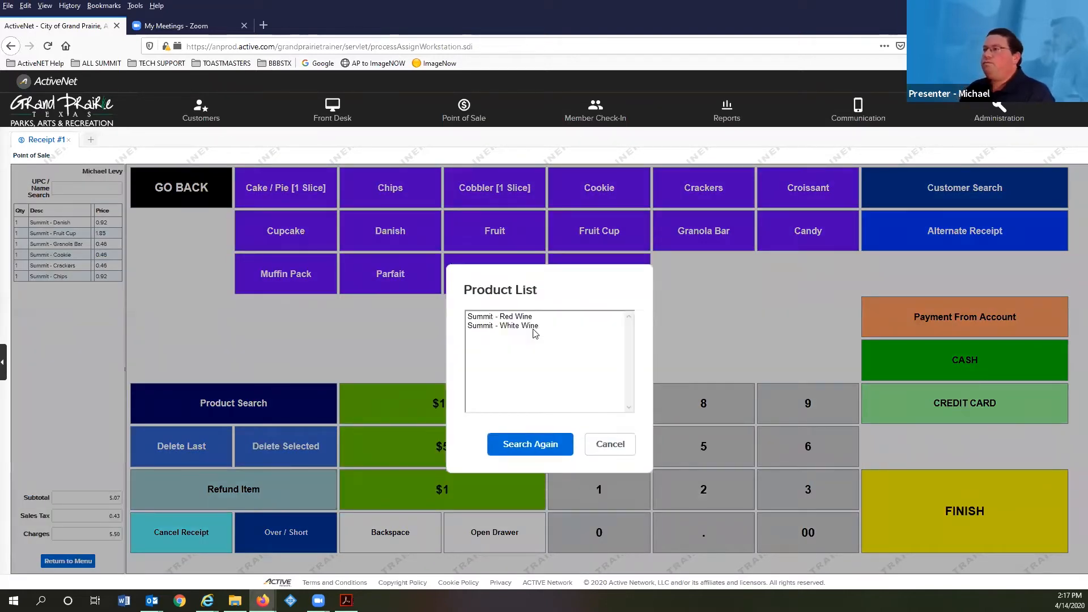
pyautogui.click(516, 327)
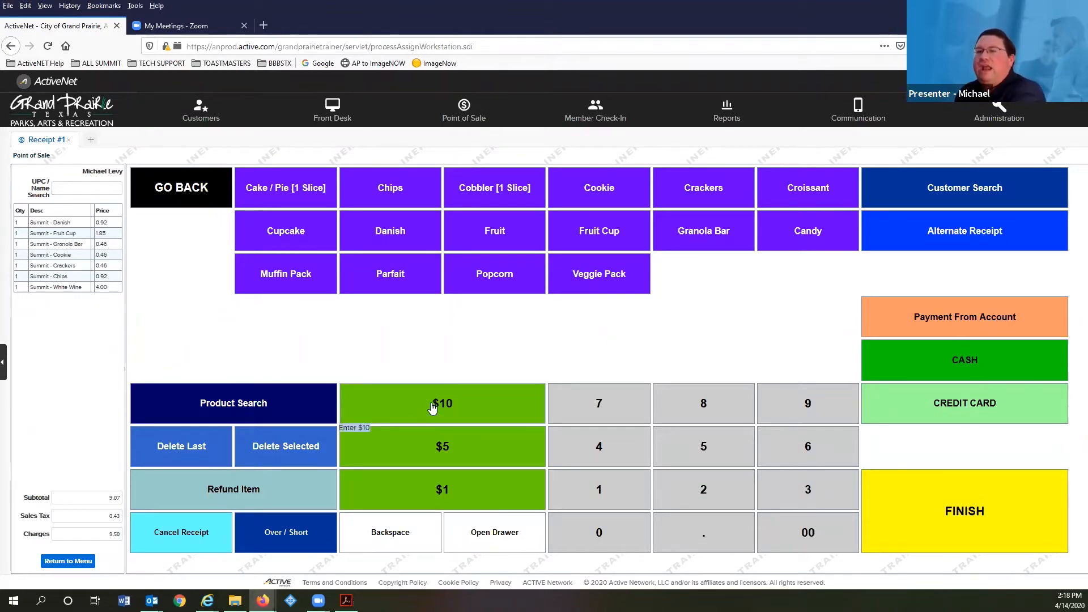
# - Enter a cash payment of 10.00 and finish the receipt
pyautogui.click(978, 370)
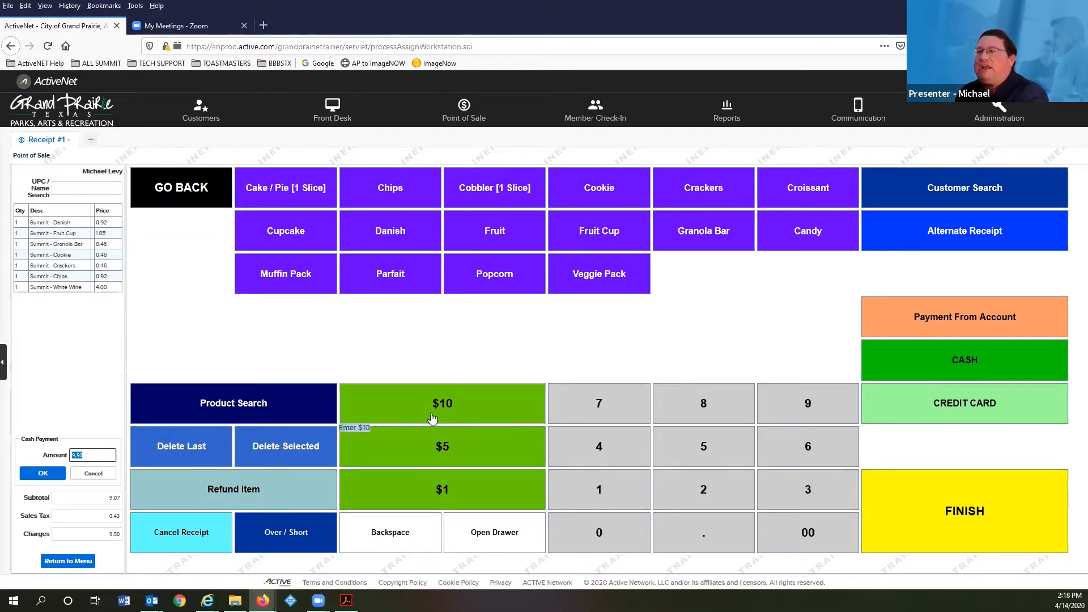
pyautogui.click(453, 403)
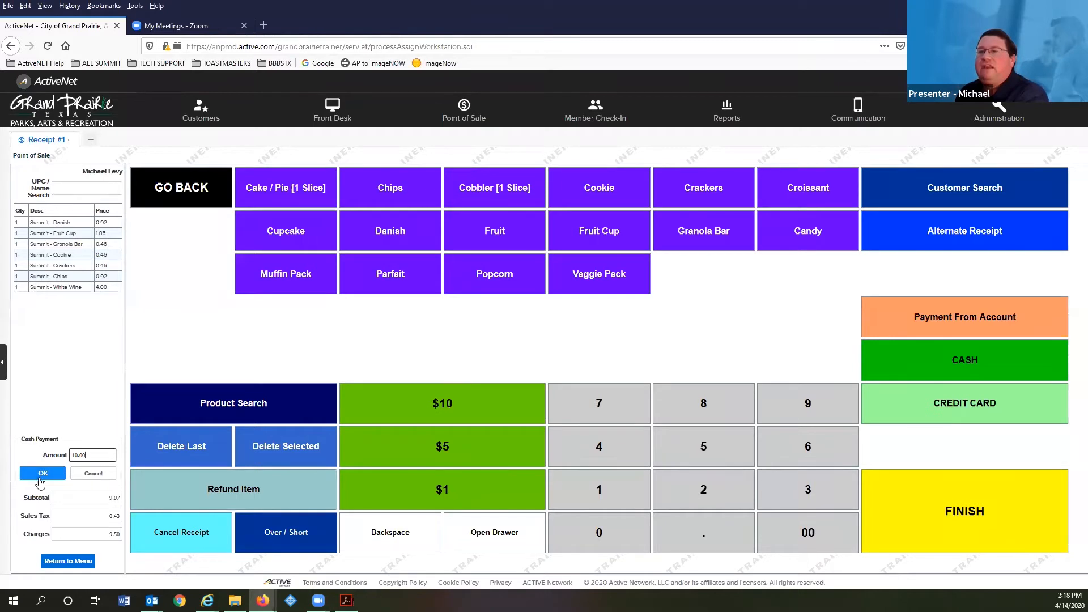
pyautogui.click(35, 475)
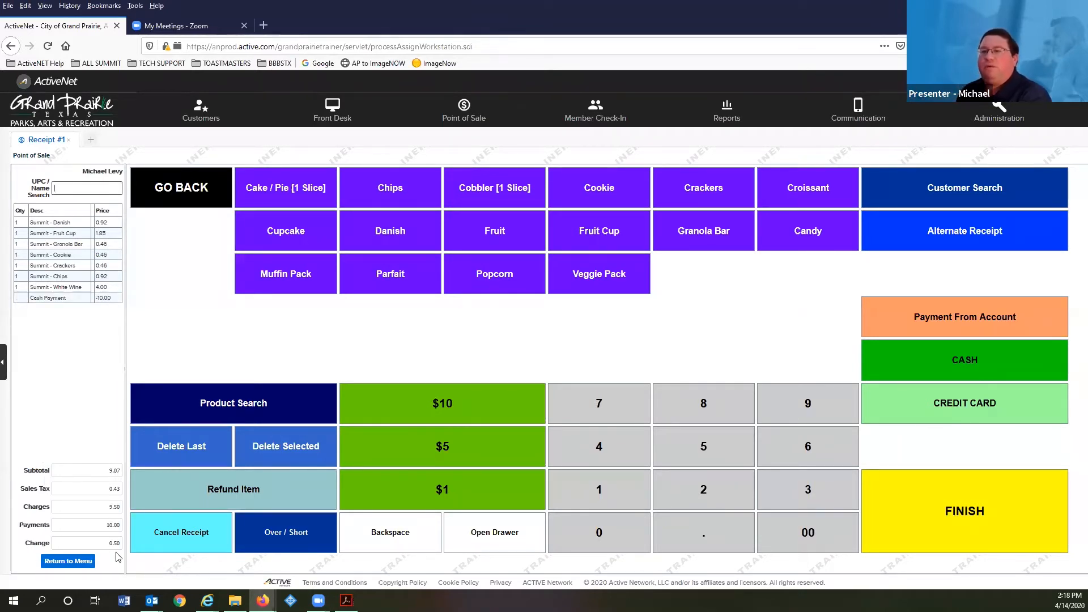
pyautogui.click(982, 527)
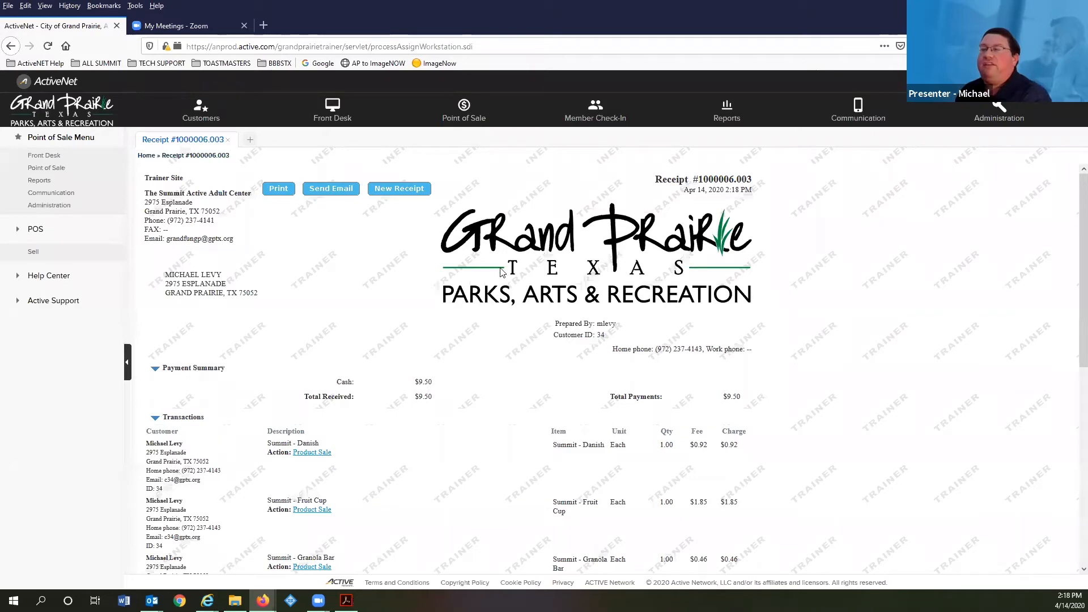
# - Review the finished receipt's payment summary, transactions and totals, and close the receipt
pyautogui.scroll(-3, 477, 276)
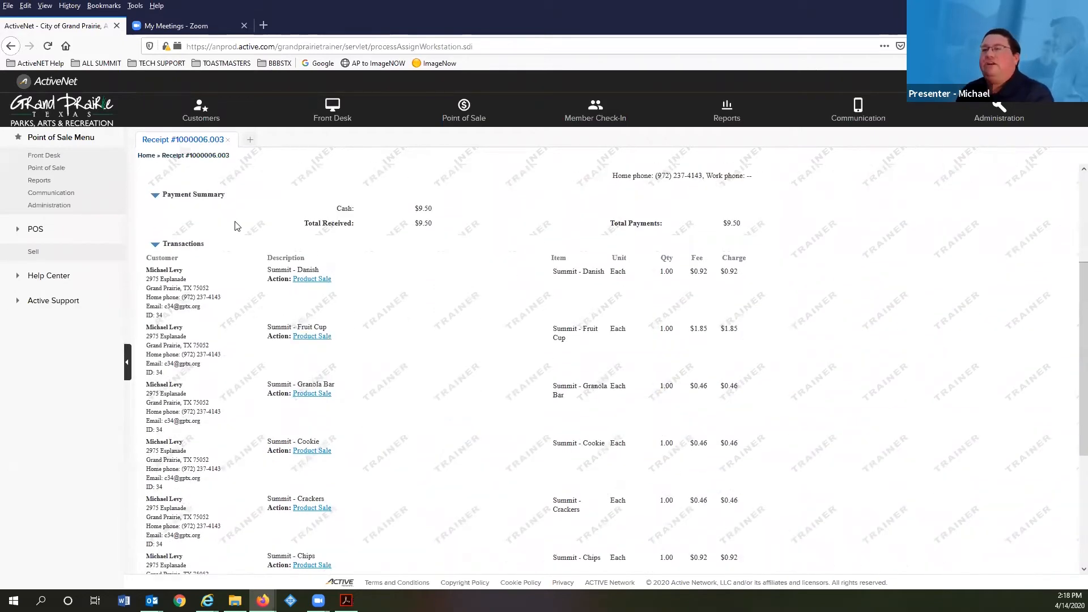
pyautogui.scroll(-2, 235, 224)
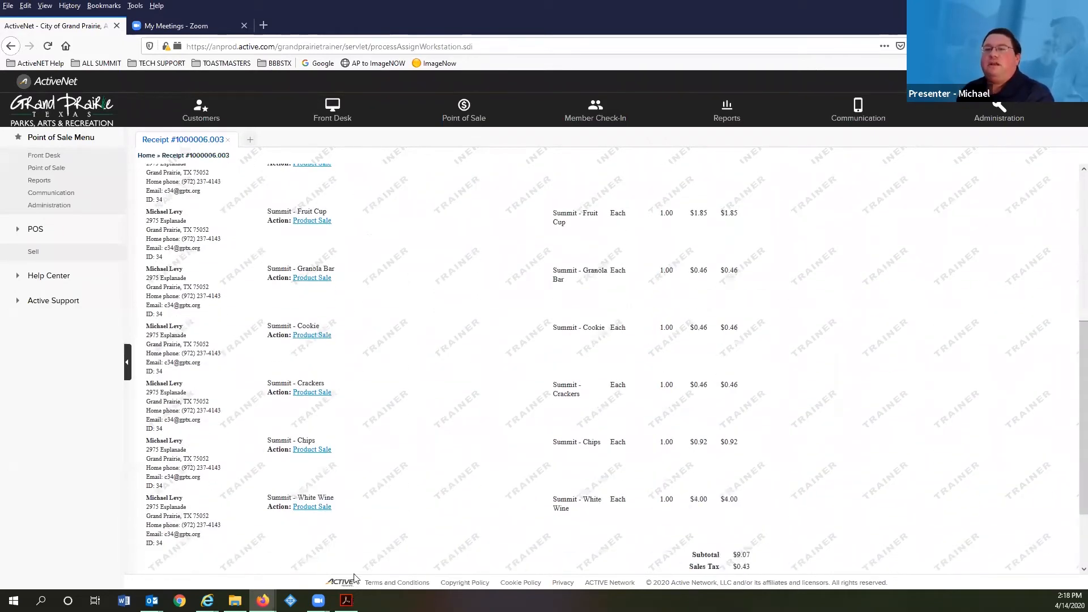
pyautogui.scroll(5, 332, 350)
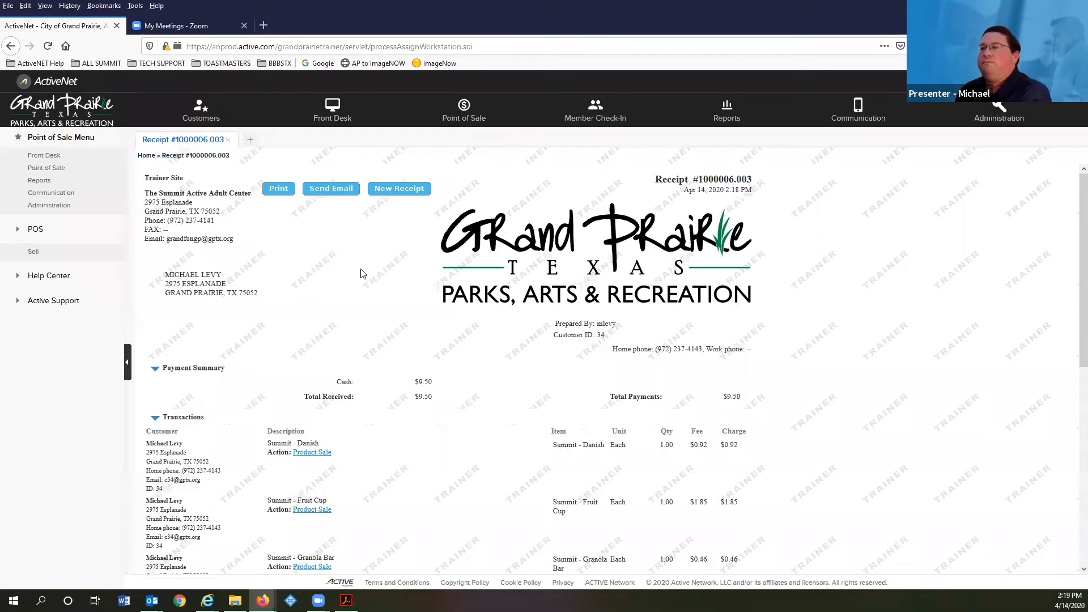
pyautogui.scroll(-7, 360, 276)
pyautogui.scroll(4, 386, 275)
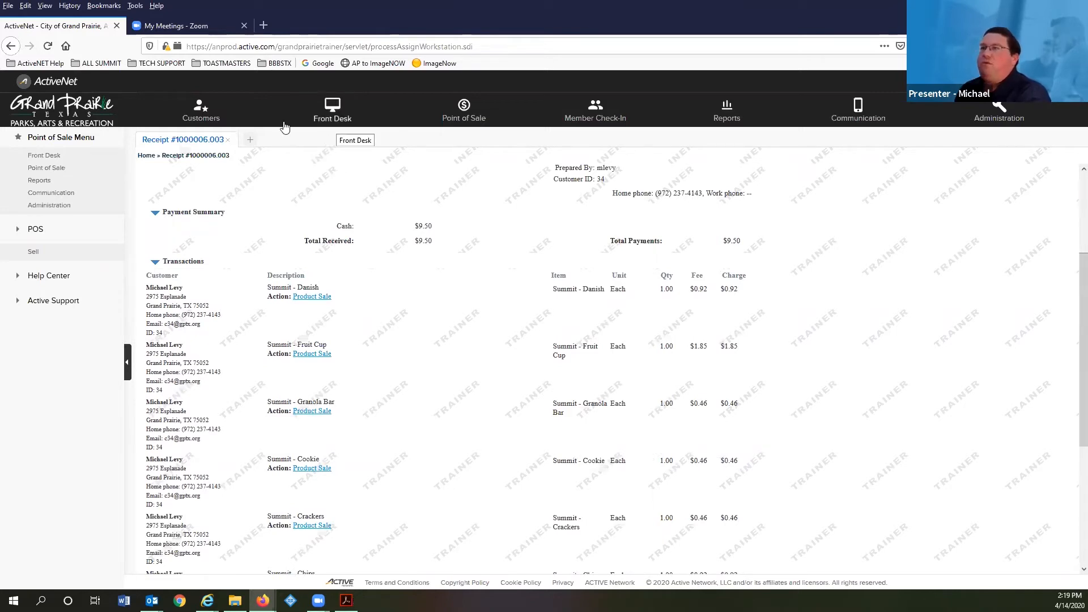
pyautogui.click(228, 140)
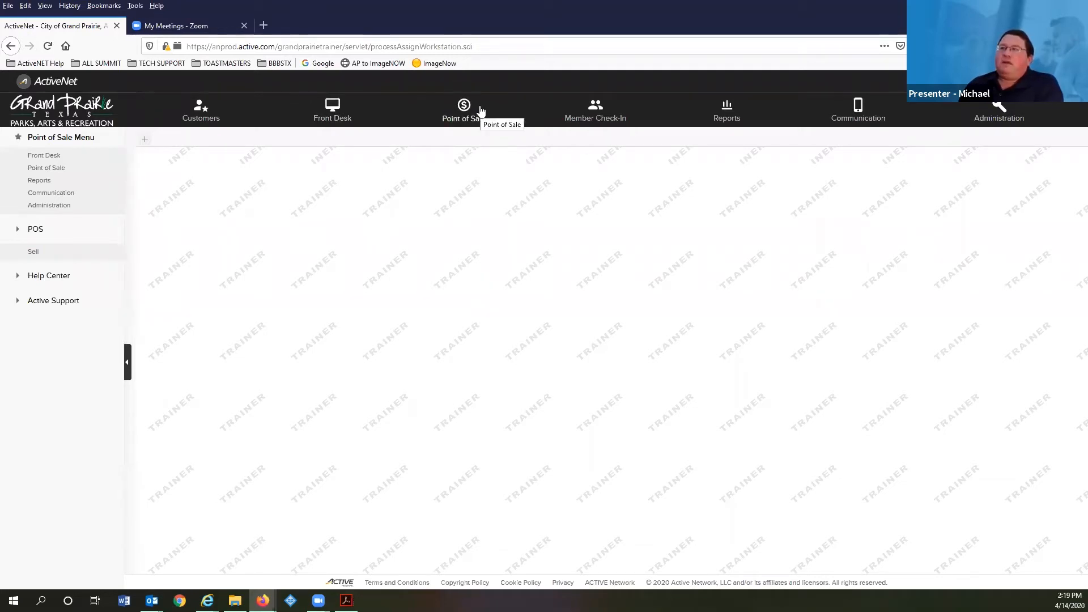
# - Start a new product sale from the Front Desk receipt actions
pyautogui.click(342, 111)
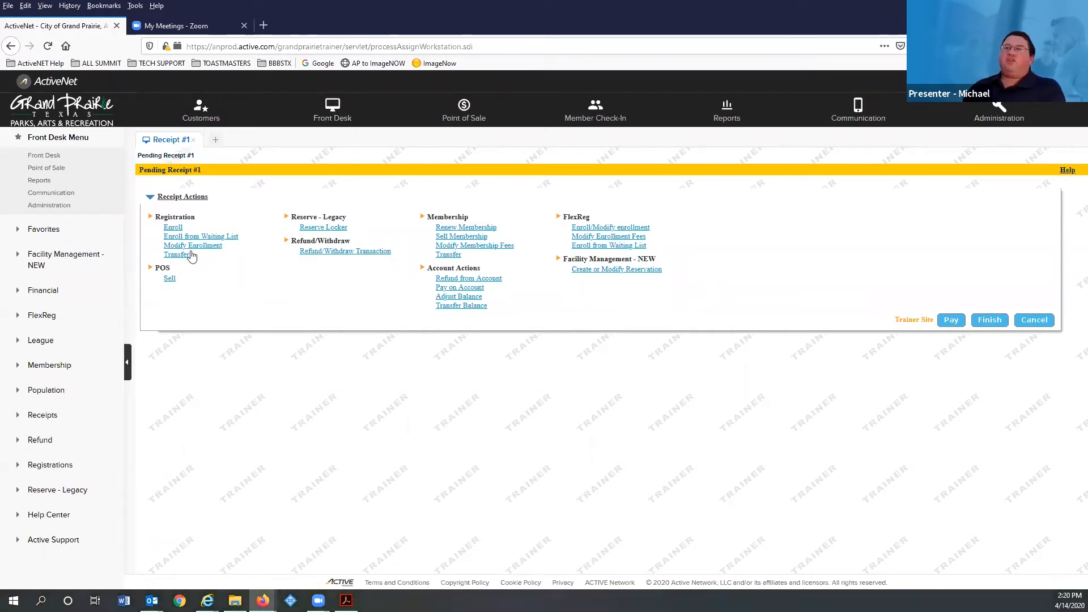
pyautogui.click(168, 280)
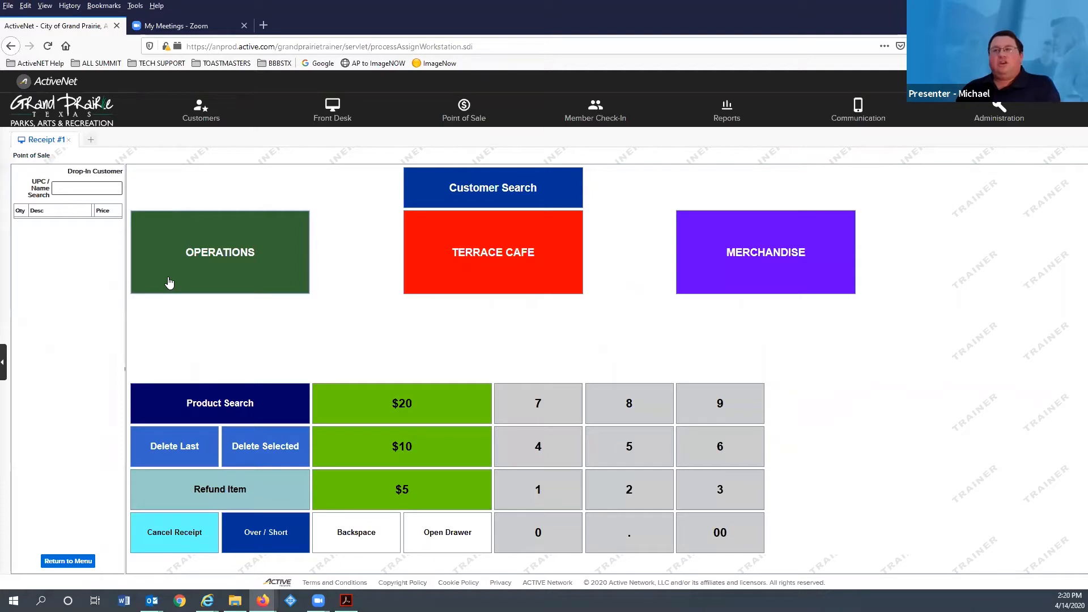
pyautogui.doubleClick(158, 235)
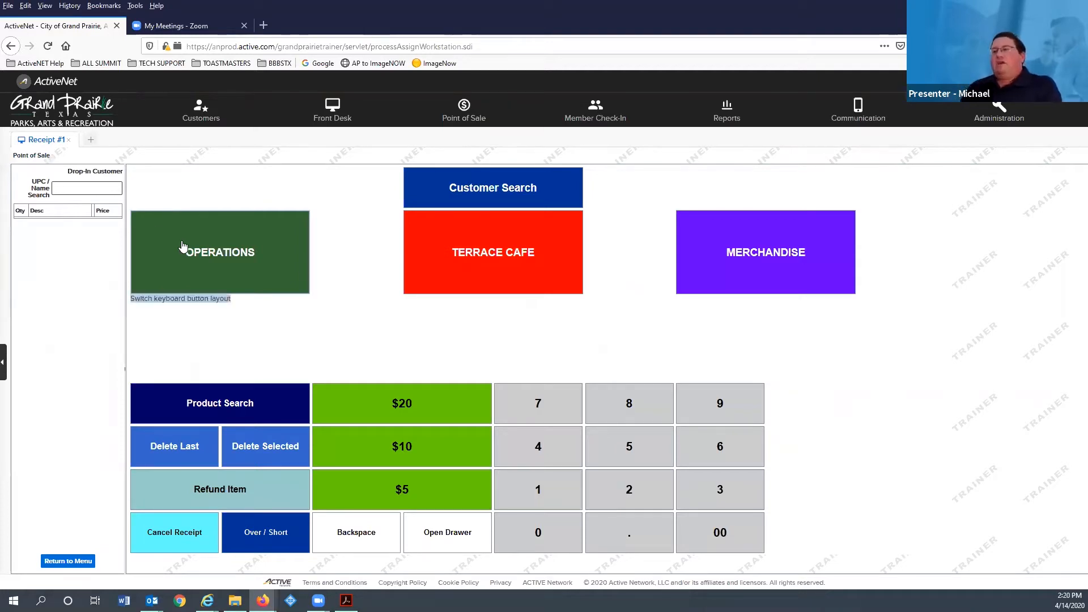
pyautogui.doubleClick(569, 248)
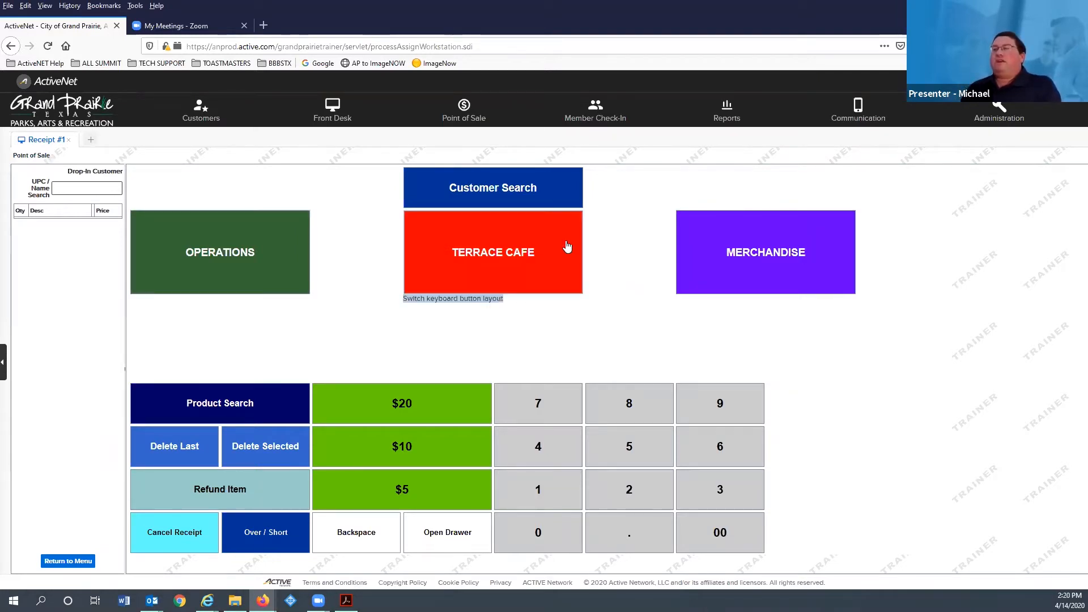
pyautogui.doubleClick(507, 191)
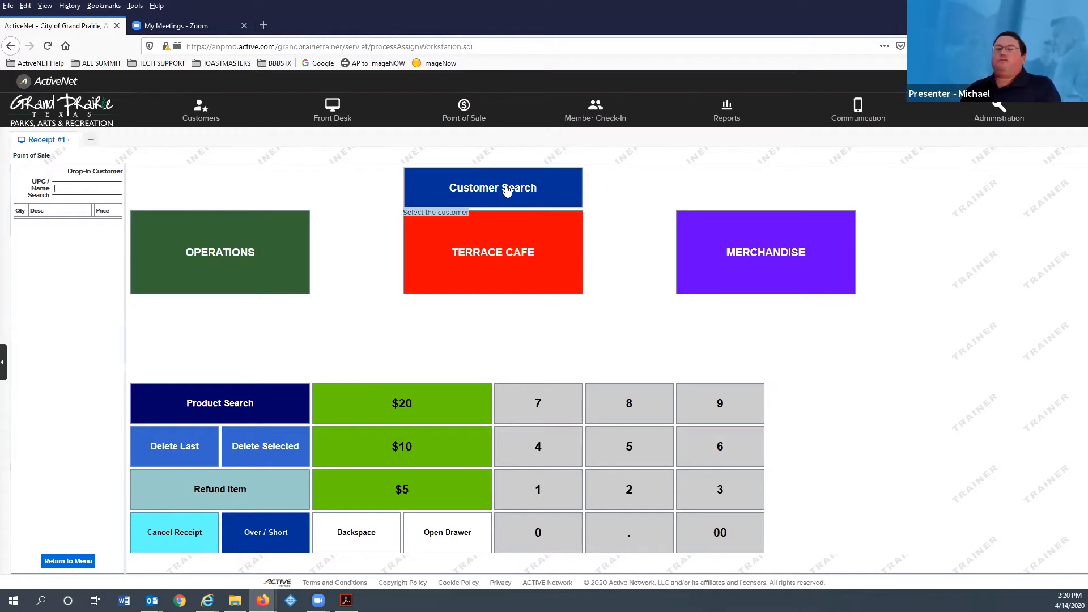
pyautogui.doubleClick(474, 242)
pyautogui.doubleClick(483, 184)
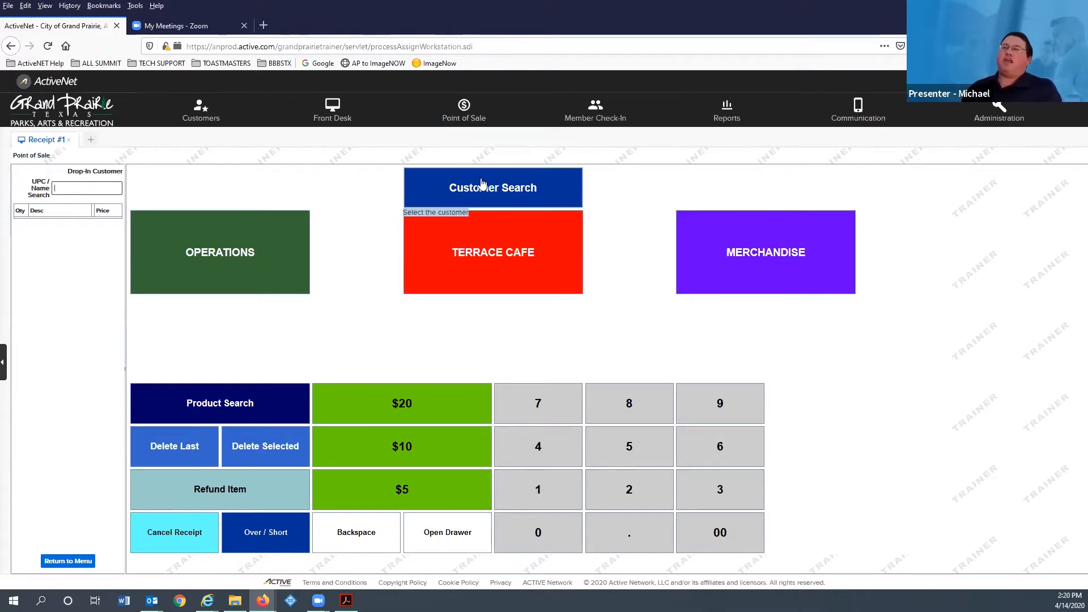
pyautogui.doubleClick(431, 281)
pyautogui.doubleClick(475, 180)
pyautogui.doubleClick(276, 244)
# - Open the Merchandise items for the drop-in customer's sale
pyautogui.doubleClick(795, 236)
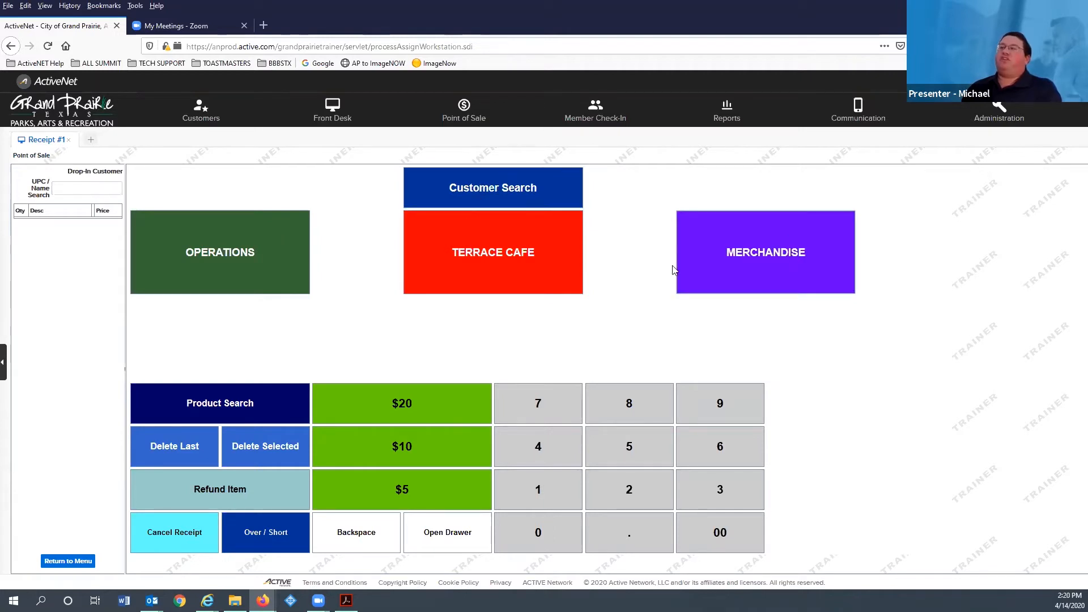
pyautogui.doubleClick(321, 237)
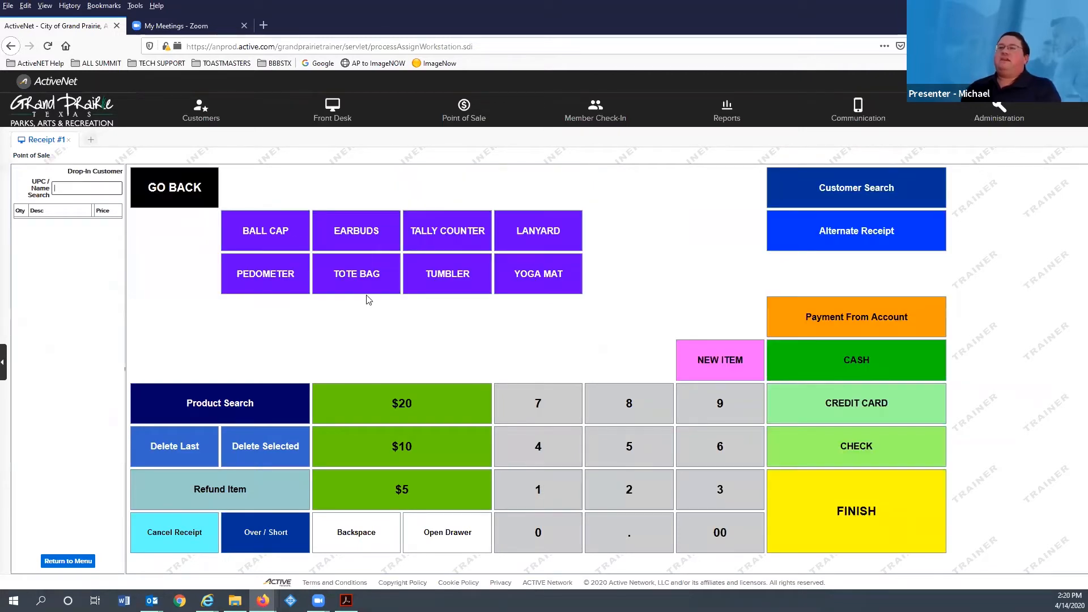
# - Add Earbuds and a Lanyard to the sale and assign the General Public customer found by last name
pyautogui.click(378, 232)
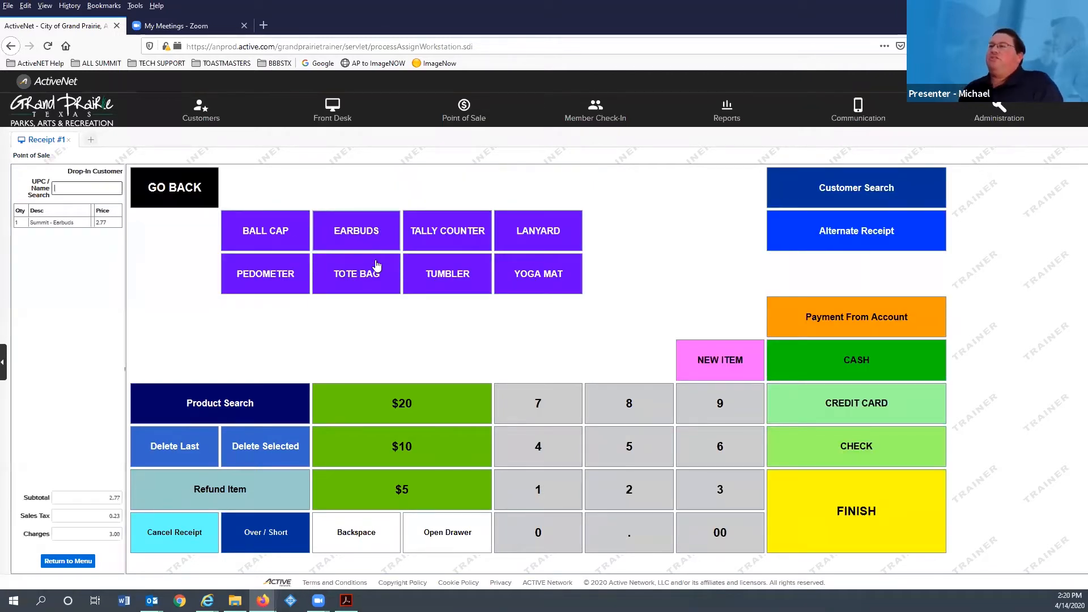
pyautogui.click(553, 243)
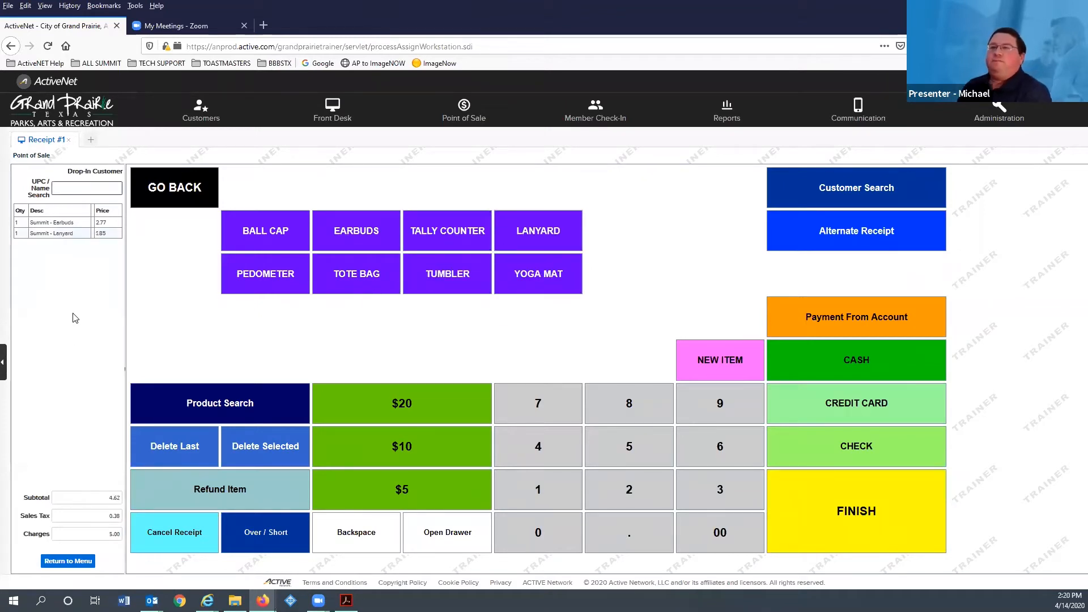
pyautogui.click(870, 187)
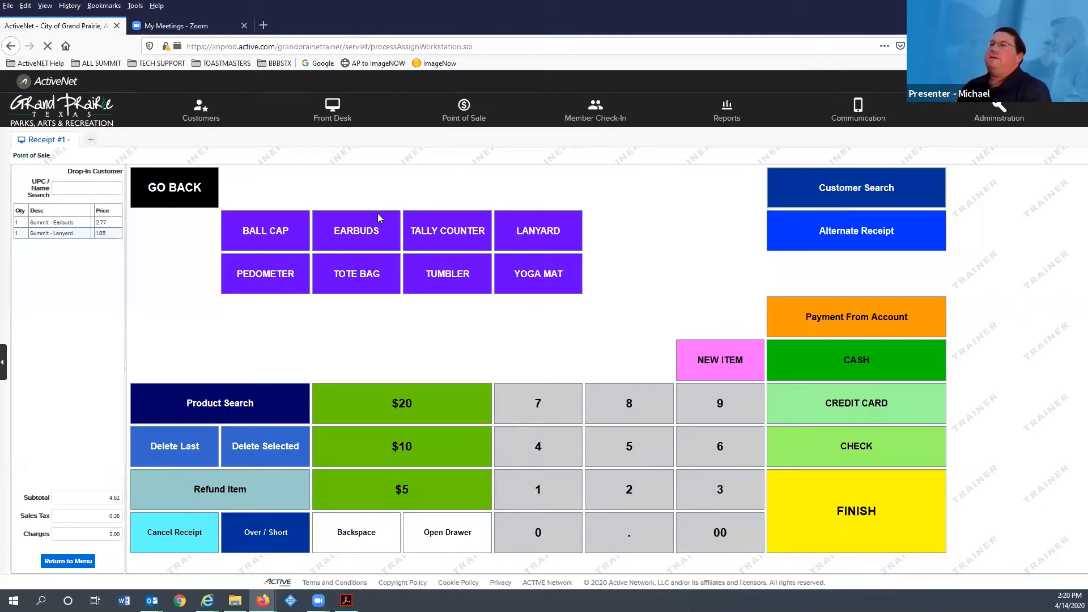
pyautogui.click(135, 259)
pyautogui.write('le')
pyautogui.click(134, 270)
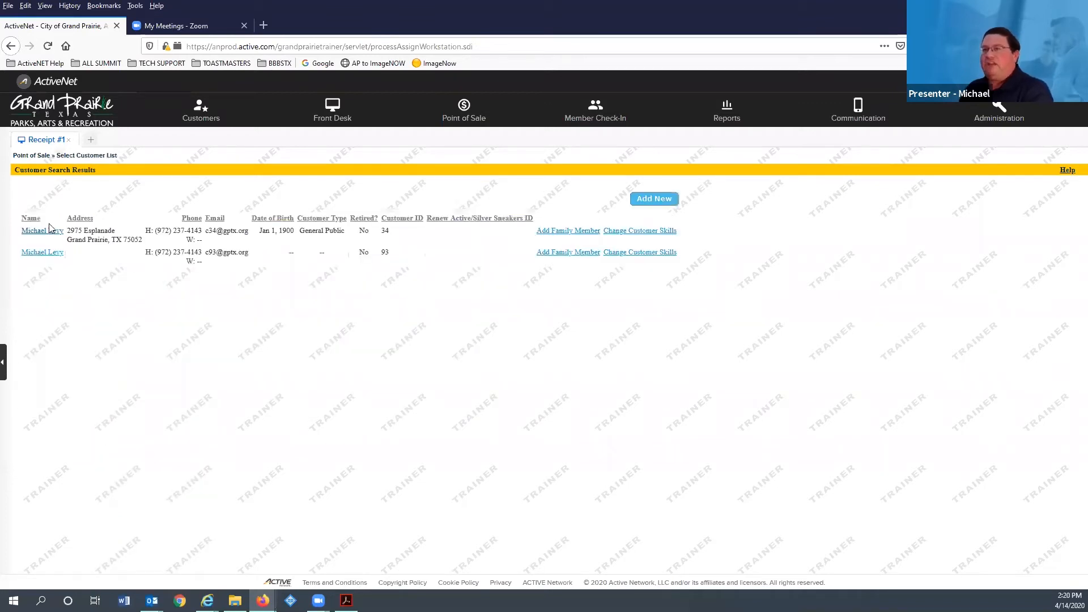
pyautogui.click(35, 232)
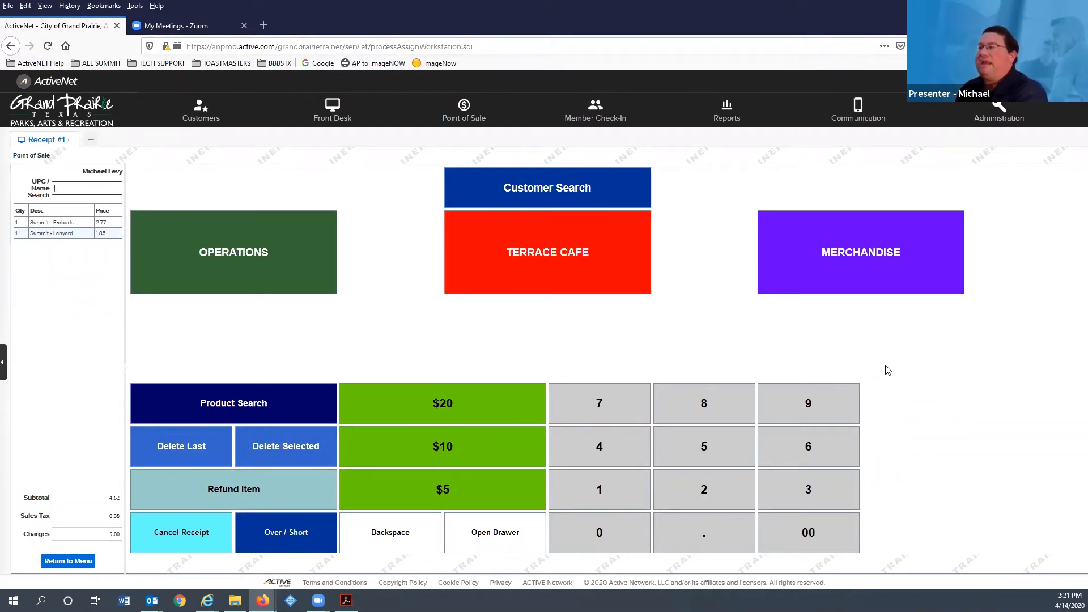
# - Take a 5.00 cash payment from the Terrace Cafe's Snacks & Sides page and finish the receipt
pyautogui.click(538, 245)
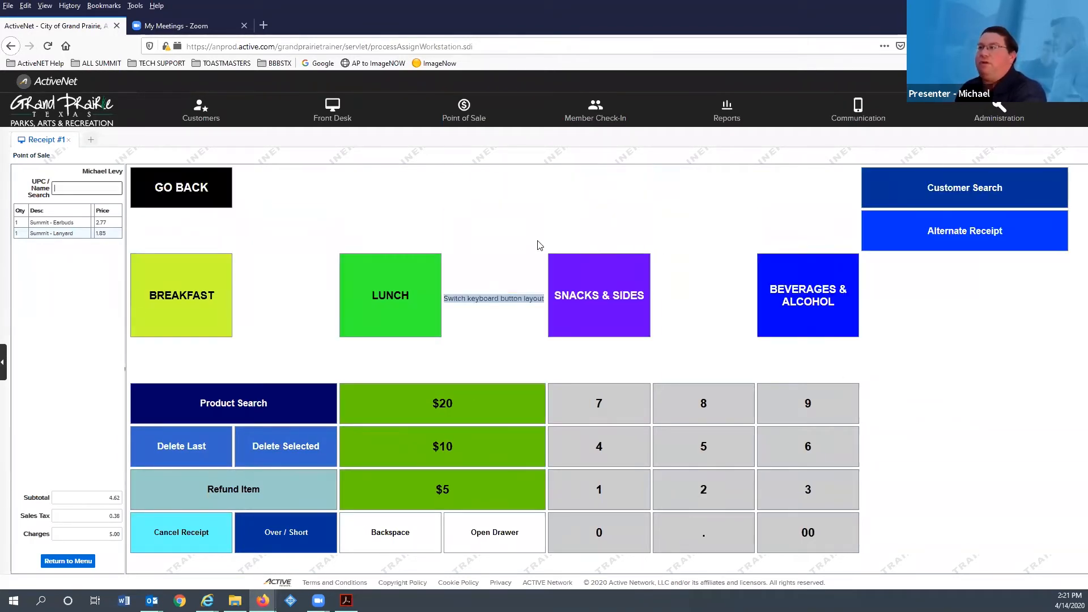
pyautogui.click(580, 300)
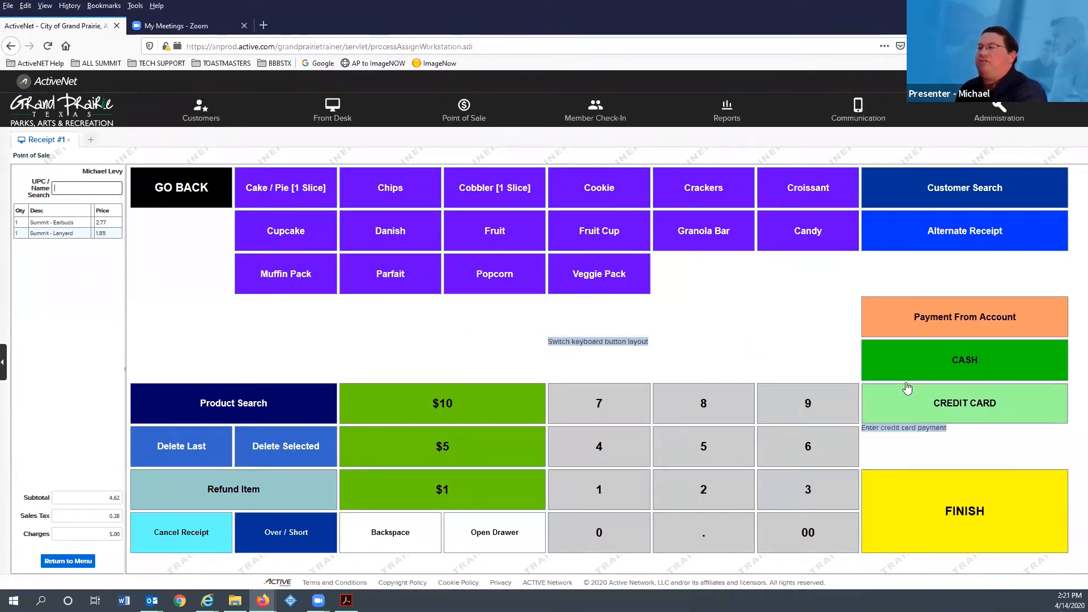
pyautogui.click(985, 369)
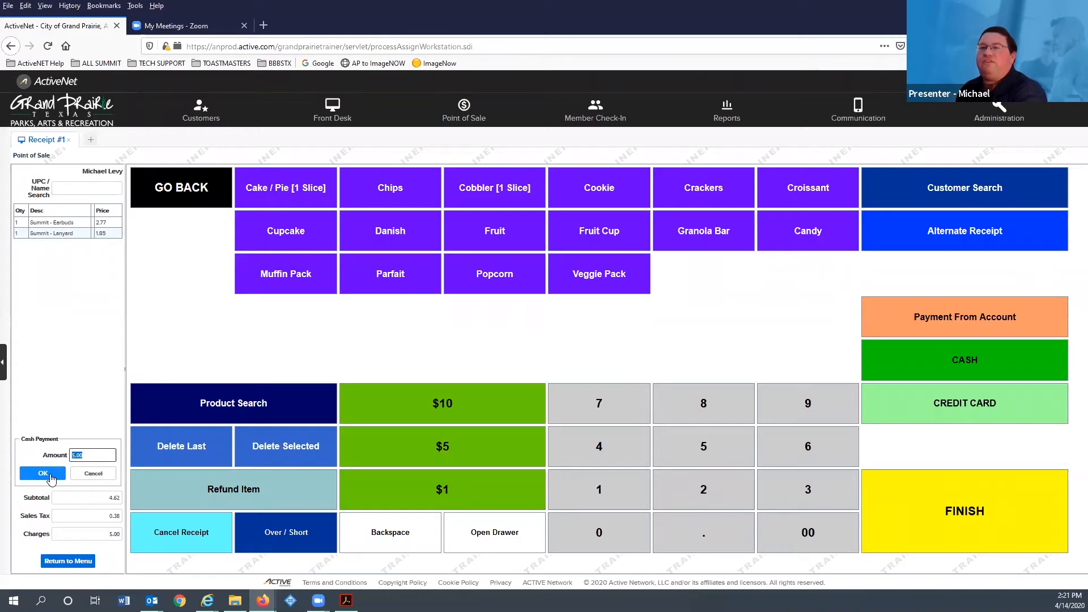
pyautogui.click(50, 477)
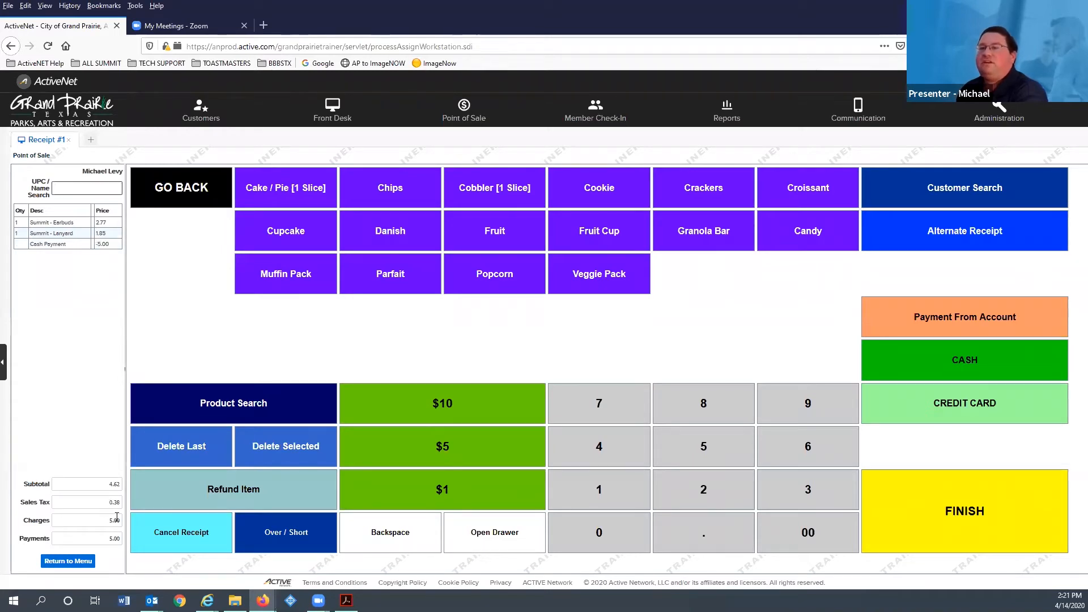
pyautogui.click(972, 533)
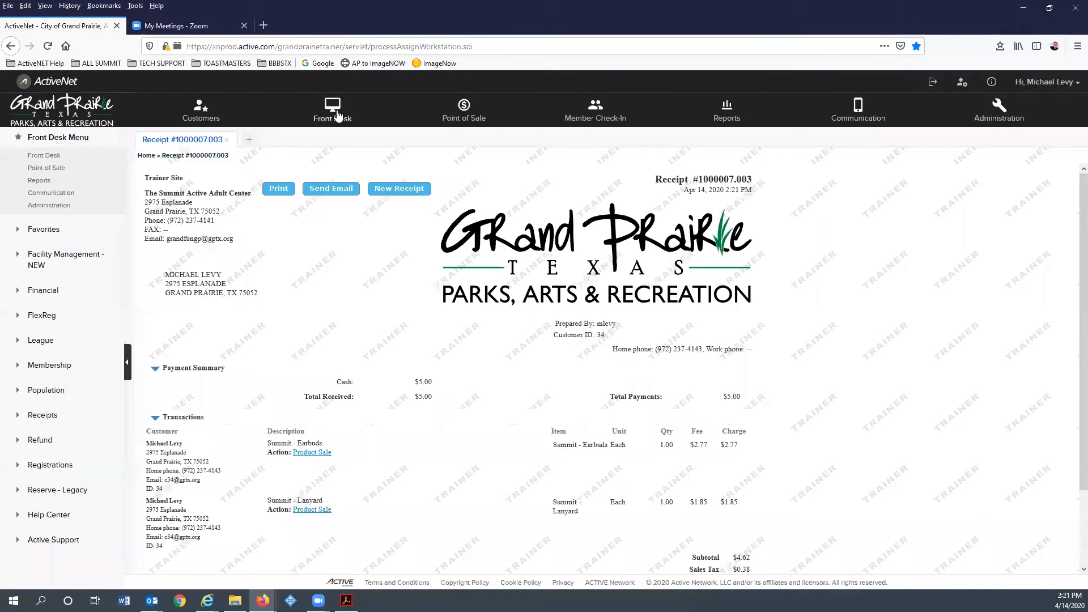
# - Search the customer records by last name and open the General Public customer's record
pyautogui.click(450, 112)
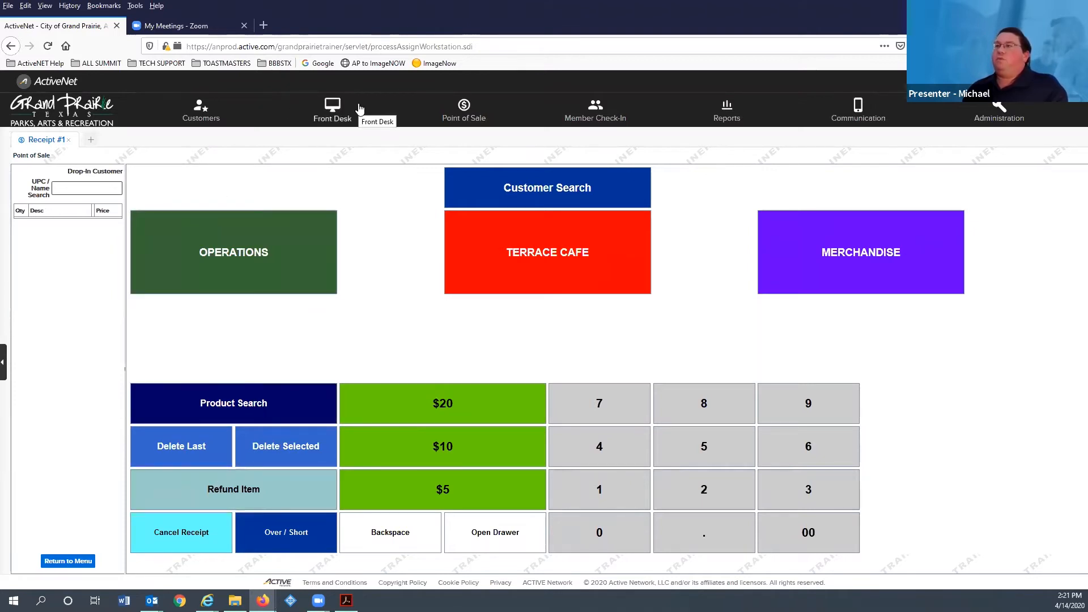
pyautogui.click(211, 116)
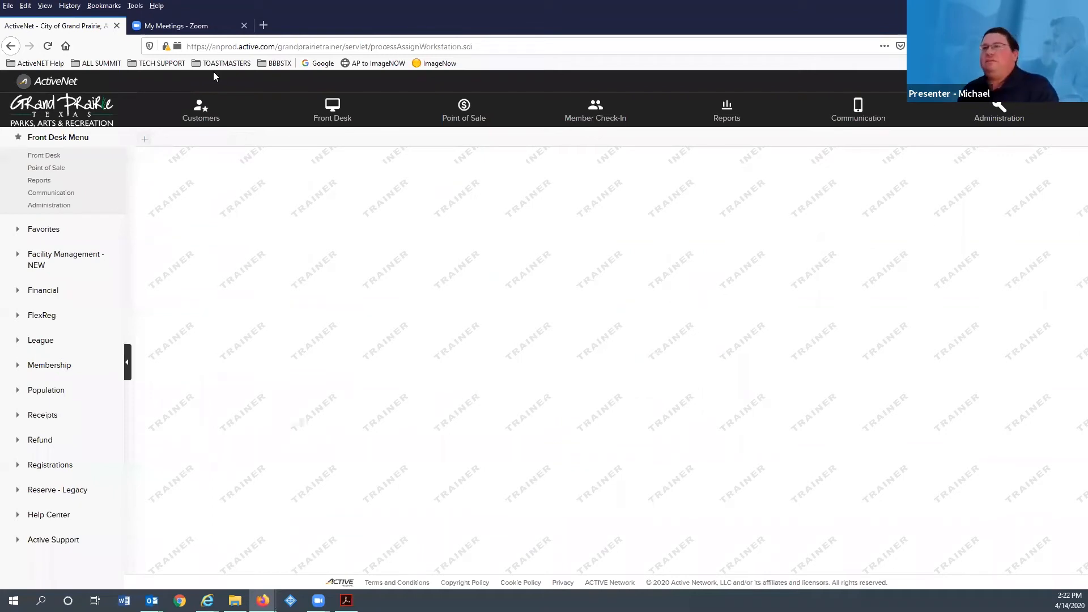
pyautogui.click(201, 112)
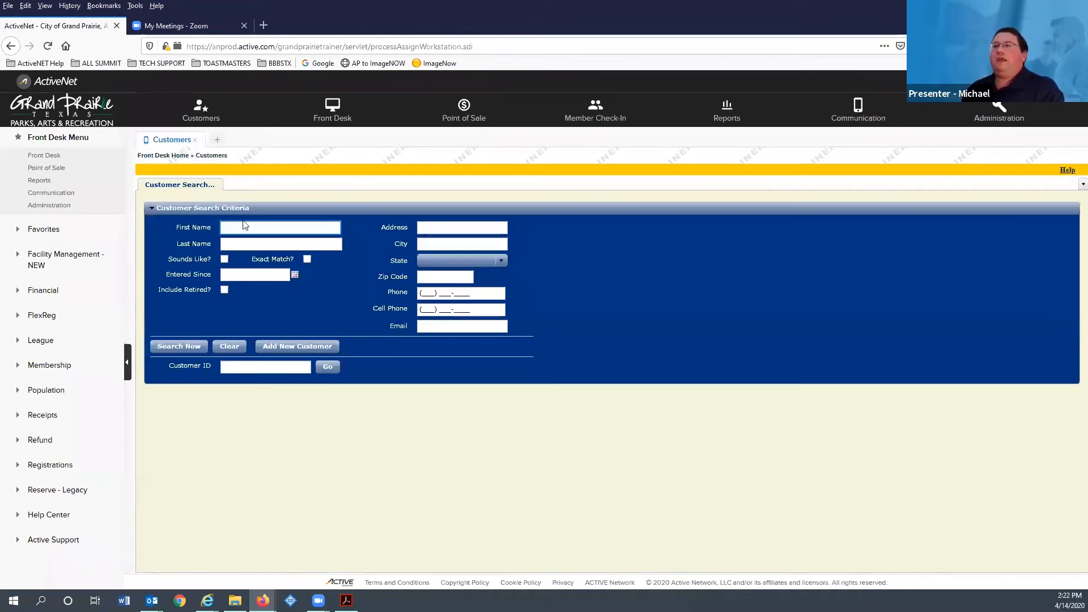
pyautogui.click(259, 245)
pyautogui.write('levy')
pyautogui.press('Return')
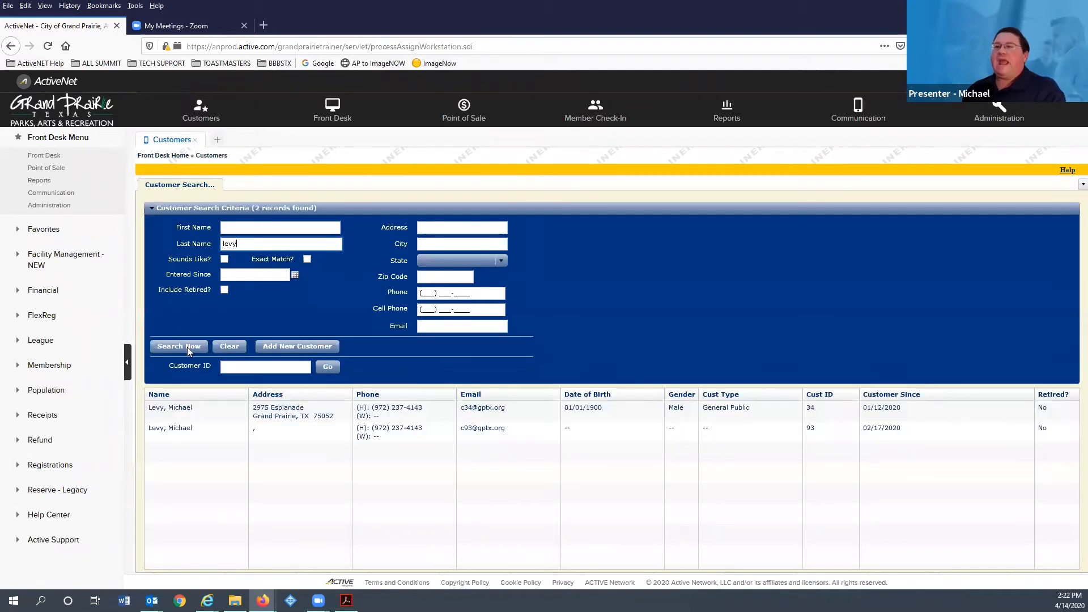
pyautogui.click(184, 408)
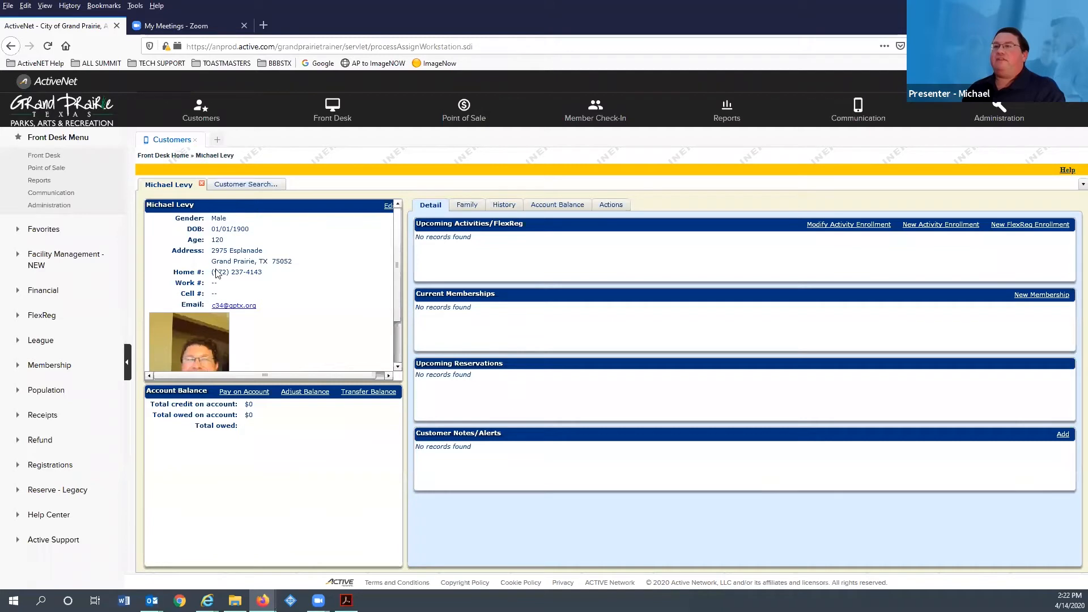
# - Review the customer's profile, transaction history, ledger and account balance, and return to the record's details
pyautogui.scroll(-1, 227, 275)
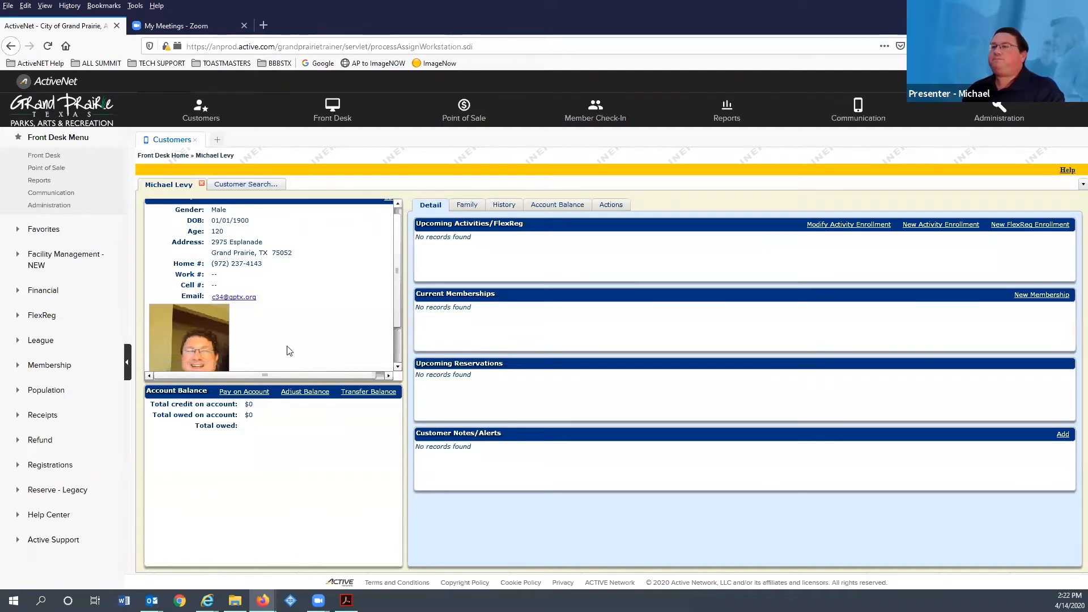
pyautogui.click(549, 207)
pyautogui.click(505, 205)
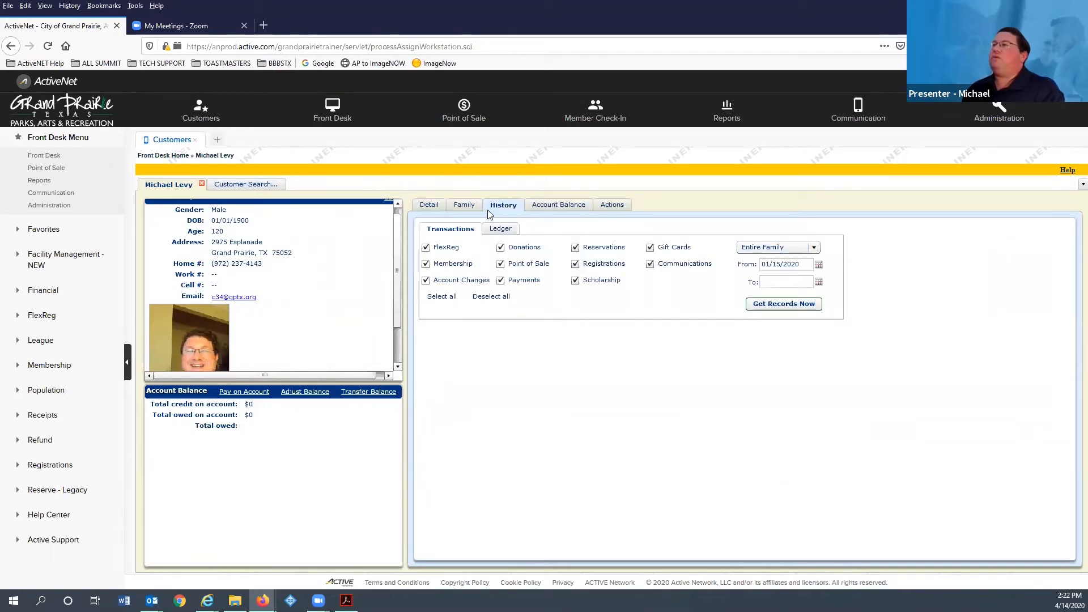
pyautogui.click(498, 230)
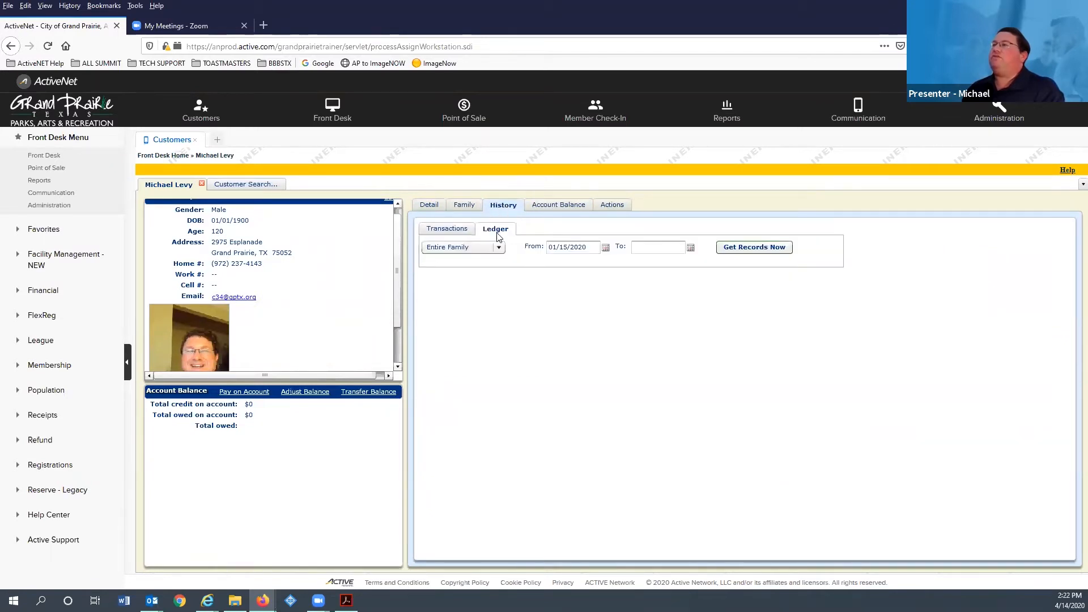
pyautogui.click(586, 209)
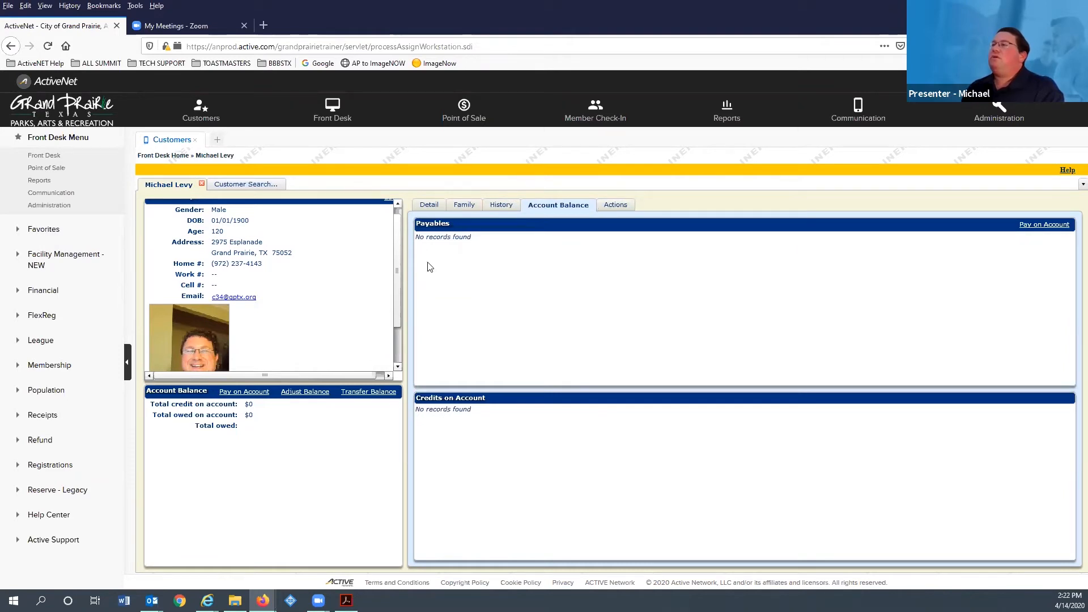
pyautogui.click(432, 208)
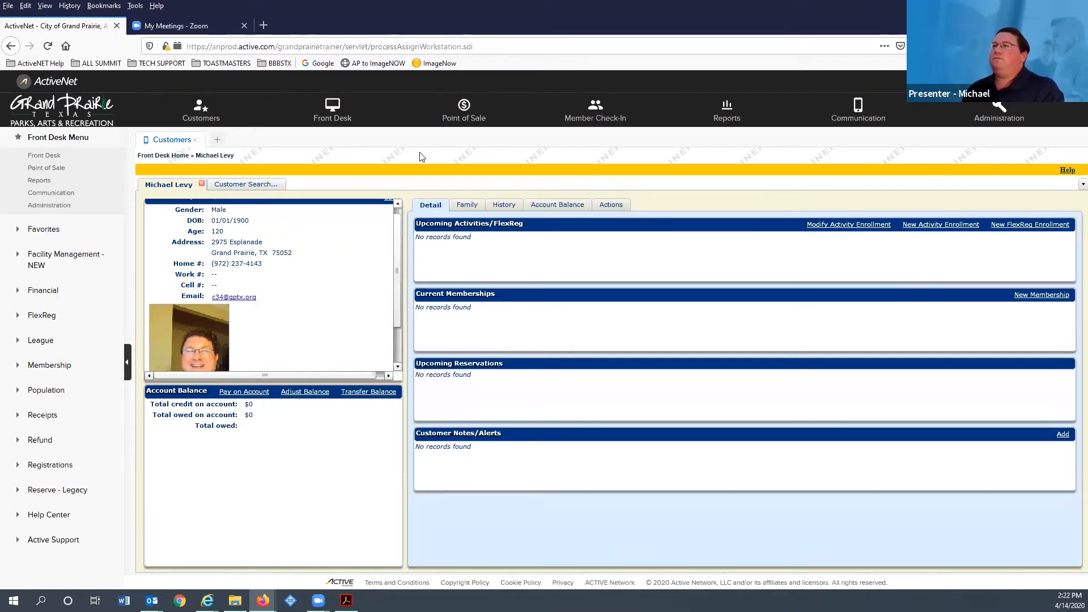
# - Start a new Point of Sale receipt and assign the General Public customer found by last name
pyautogui.click(462, 113)
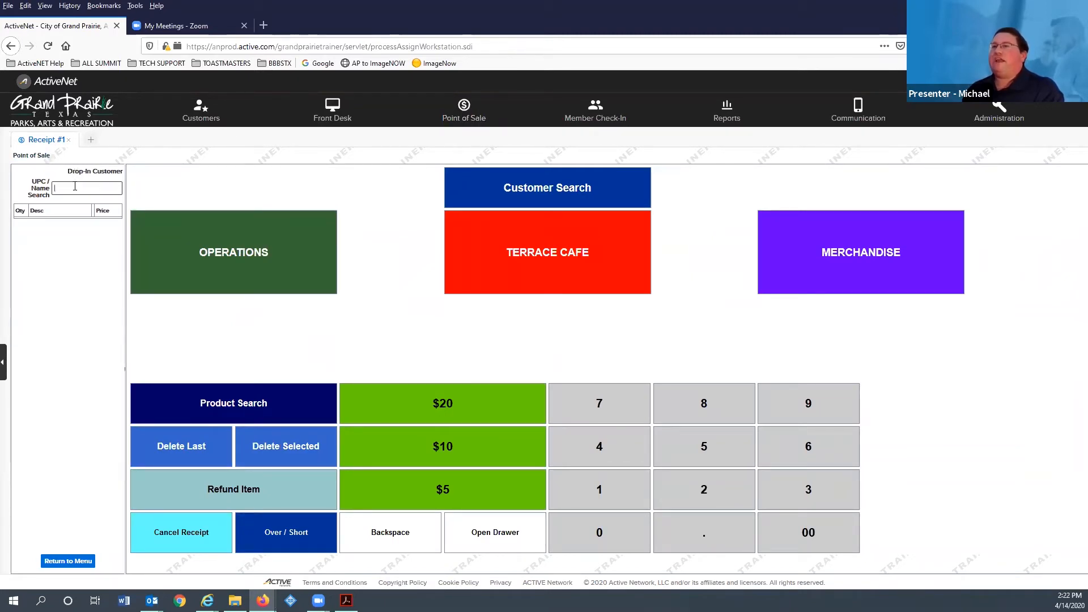
pyautogui.click(503, 181)
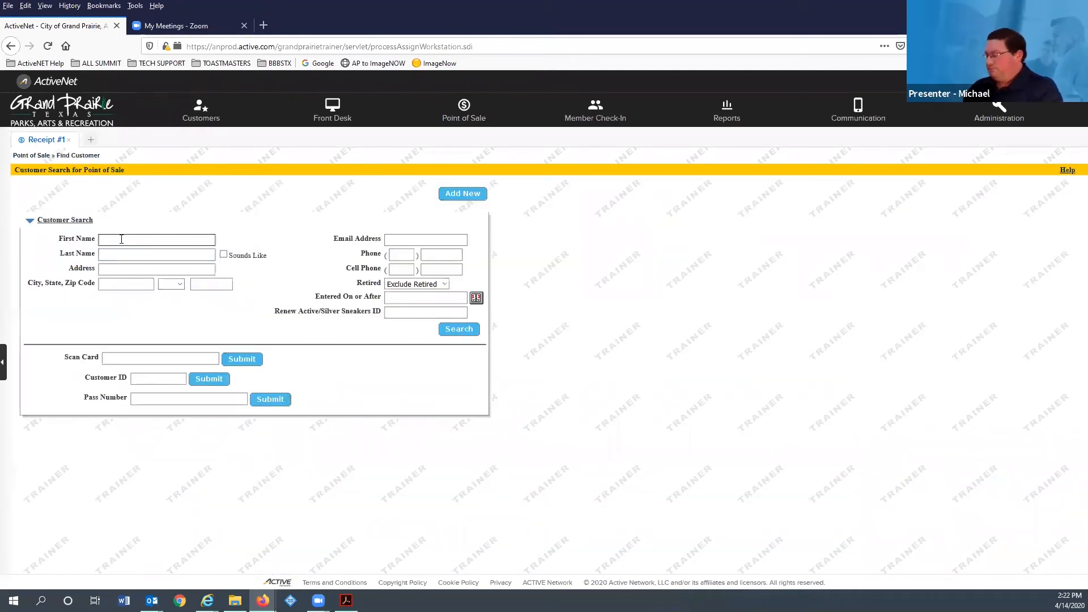
pyautogui.write('levy')
pyautogui.press('Return')
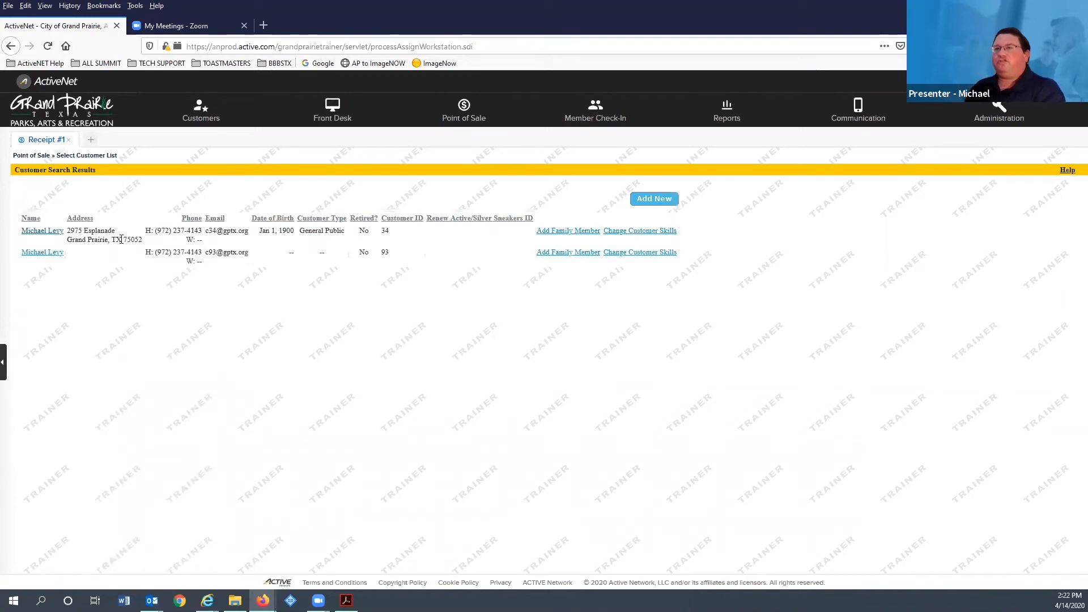
pyautogui.click(42, 231)
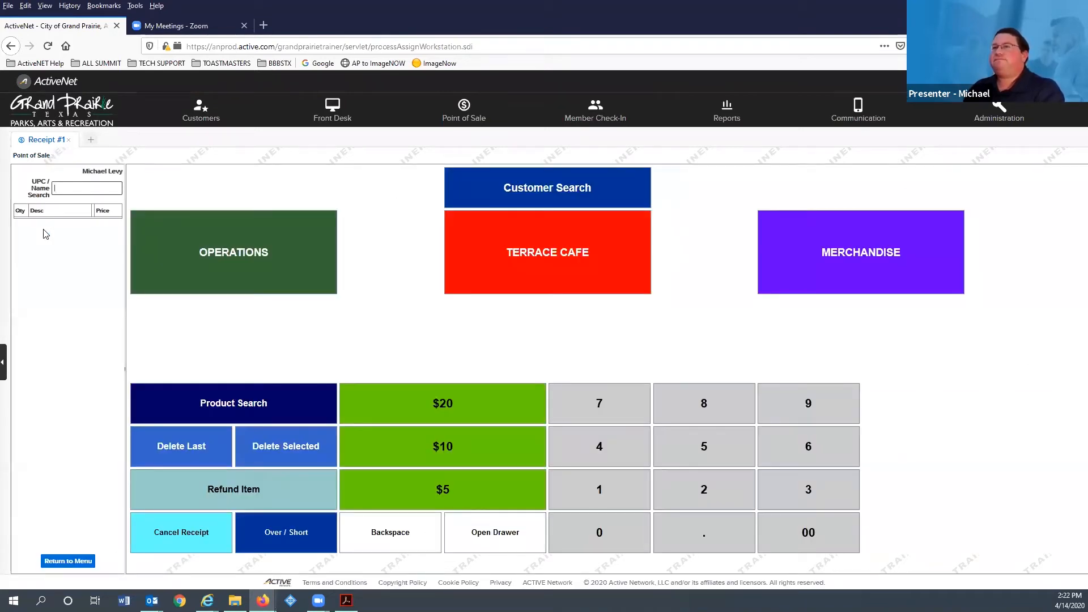
# - Search the products in the Merchandise department
pyautogui.click(255, 406)
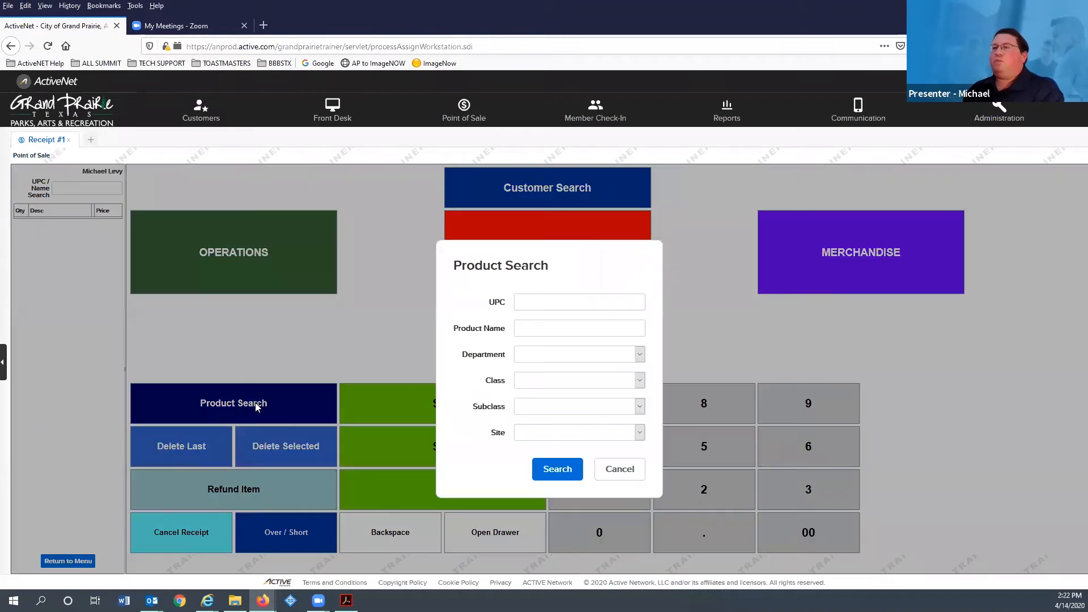
pyautogui.click(559, 356)
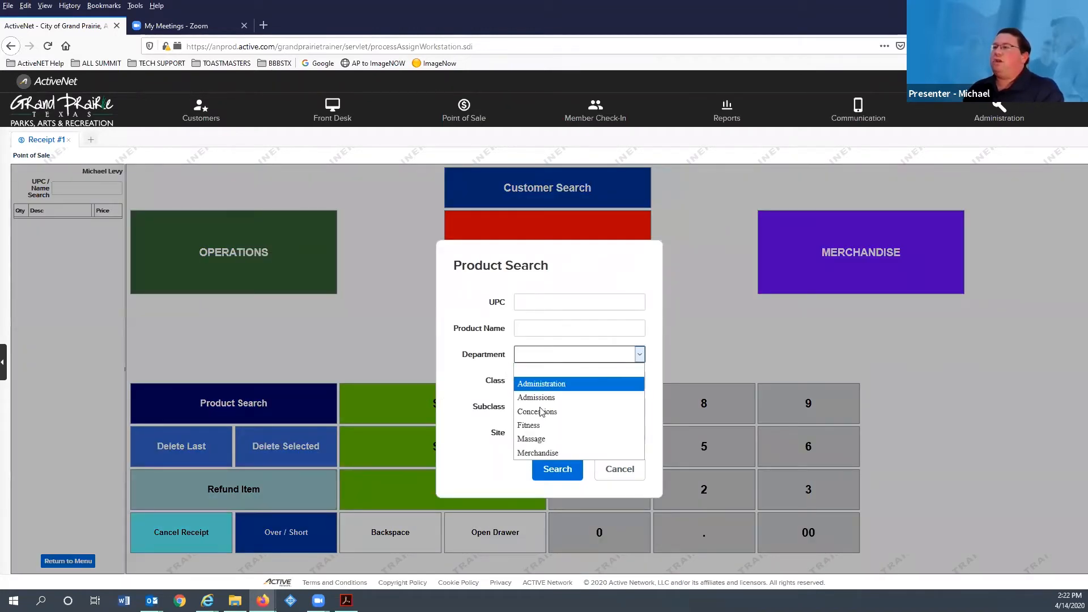
pyautogui.click(539, 360)
pyautogui.click(542, 357)
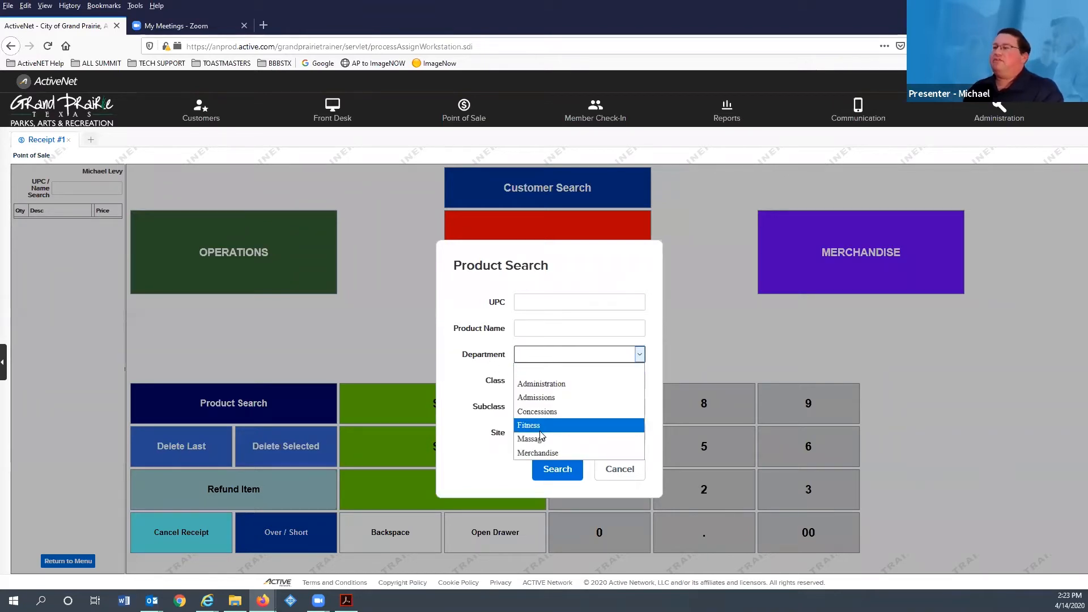
pyautogui.click(531, 452)
pyautogui.click(552, 468)
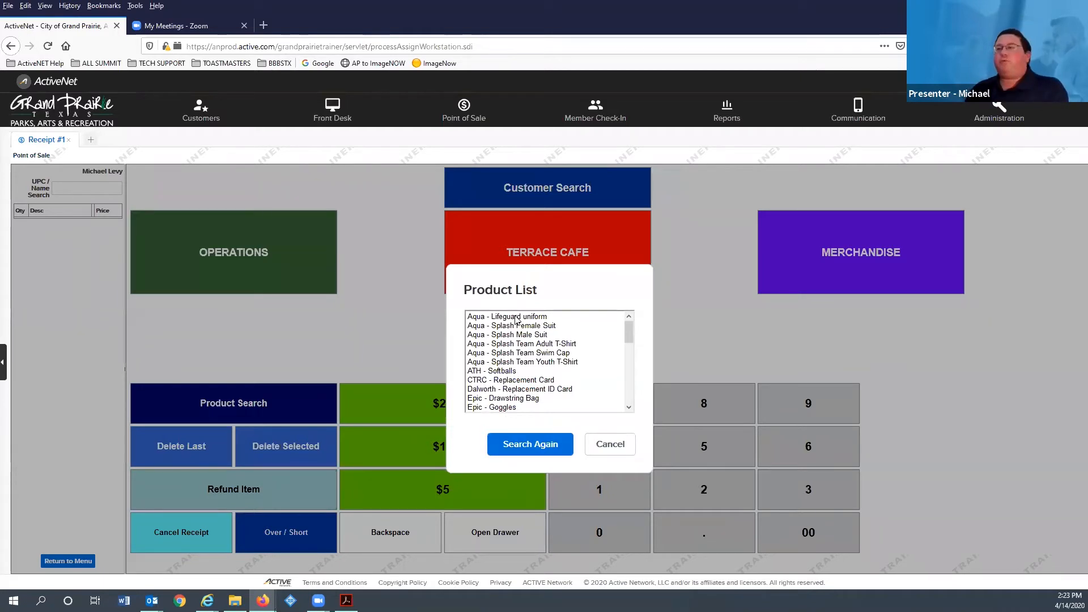
# - Browse the found merchandise and try to add the Epic - Drawstring Bag to the receipt
pyautogui.scroll(-7, 517, 321)
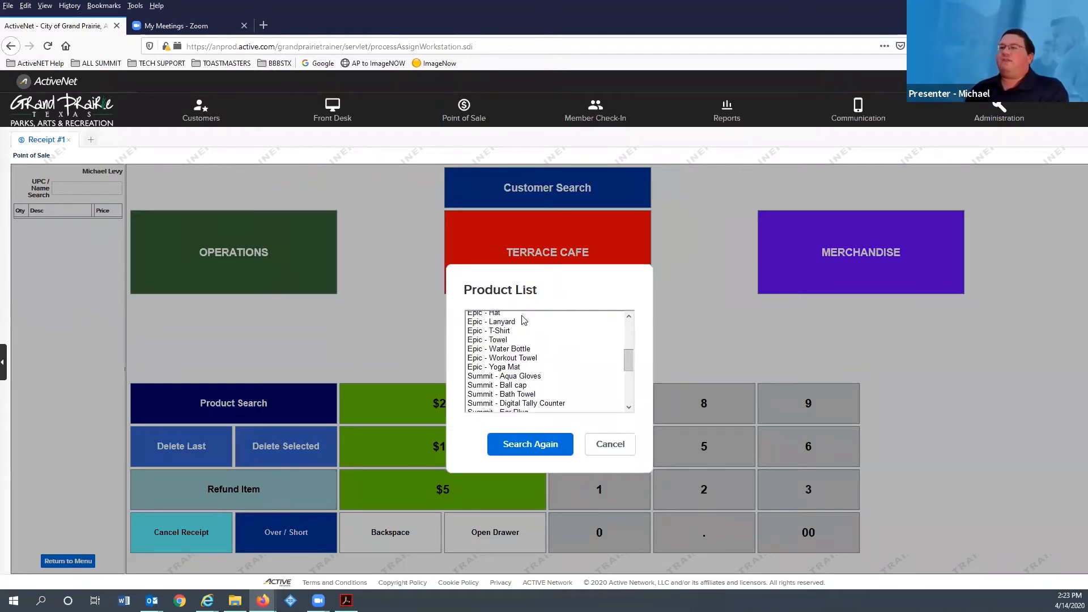
pyautogui.scroll(-3, 525, 320)
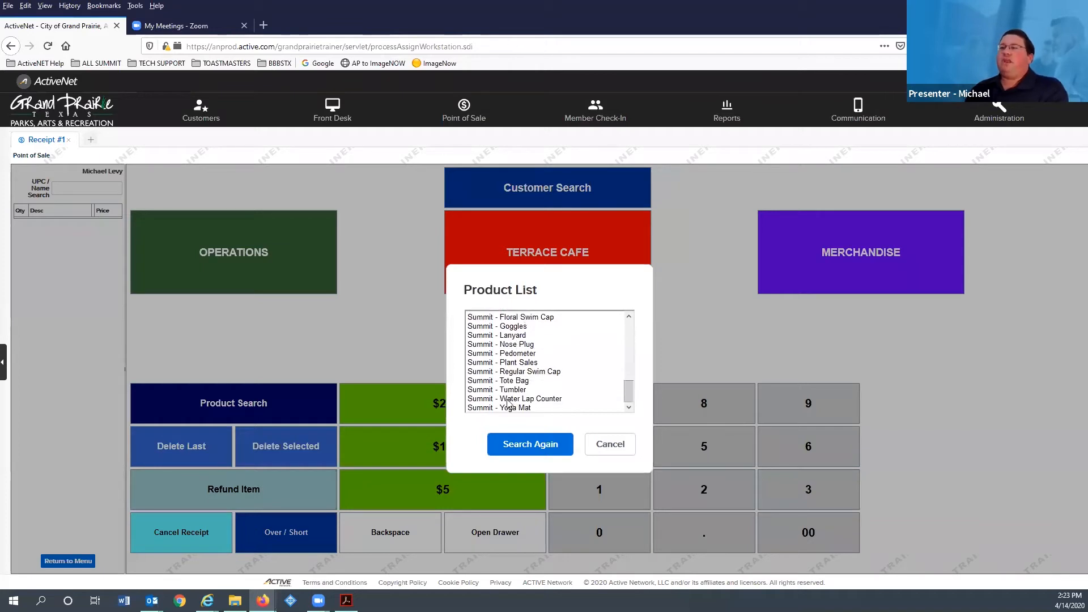
pyautogui.scroll(10, 509, 404)
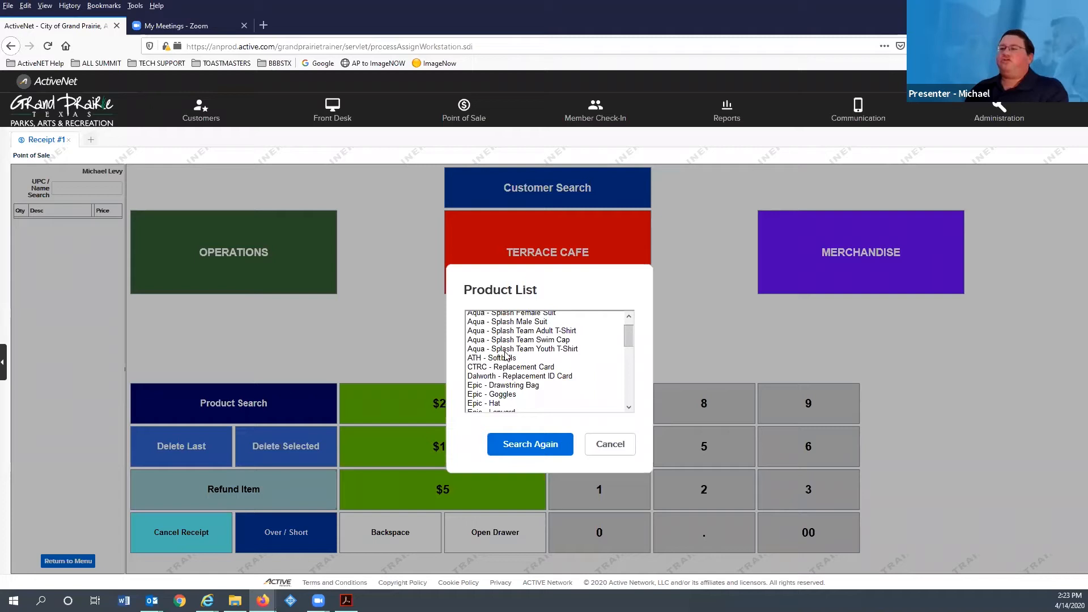
pyautogui.doubleClick(507, 385)
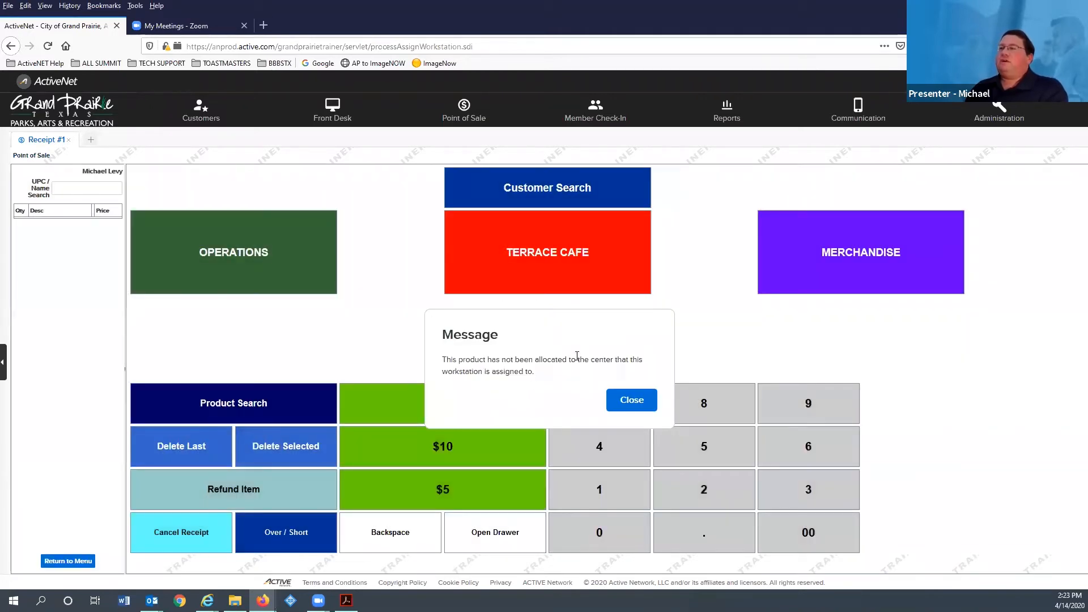
pyautogui.click(619, 404)
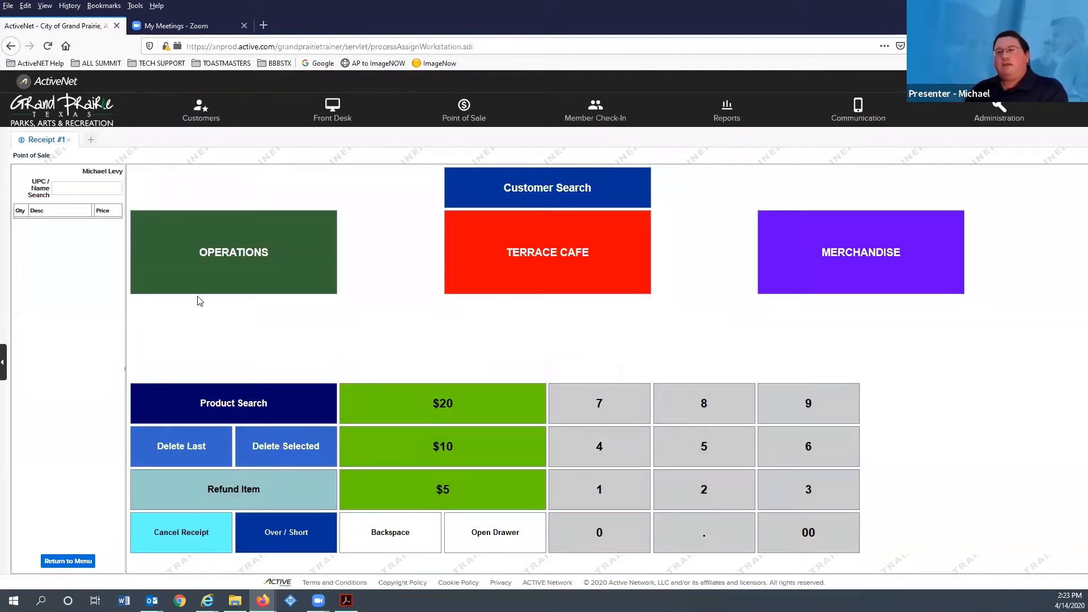
# - Search the products in the Admissions department and add the Summit - Day Pass to the receipt
pyautogui.click(262, 400)
pyautogui.click(559, 355)
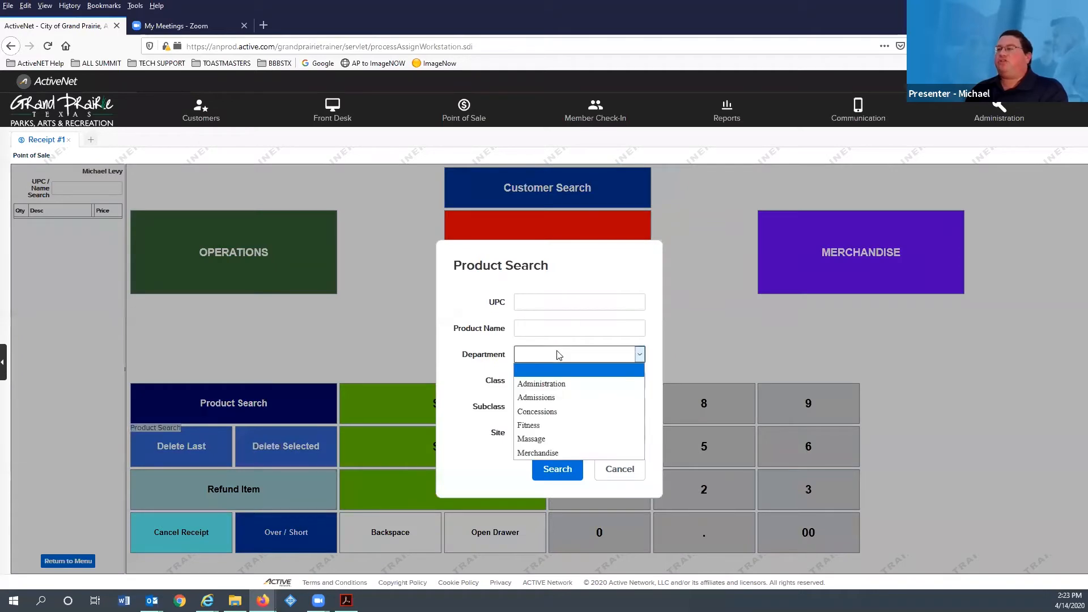
pyautogui.click(552, 399)
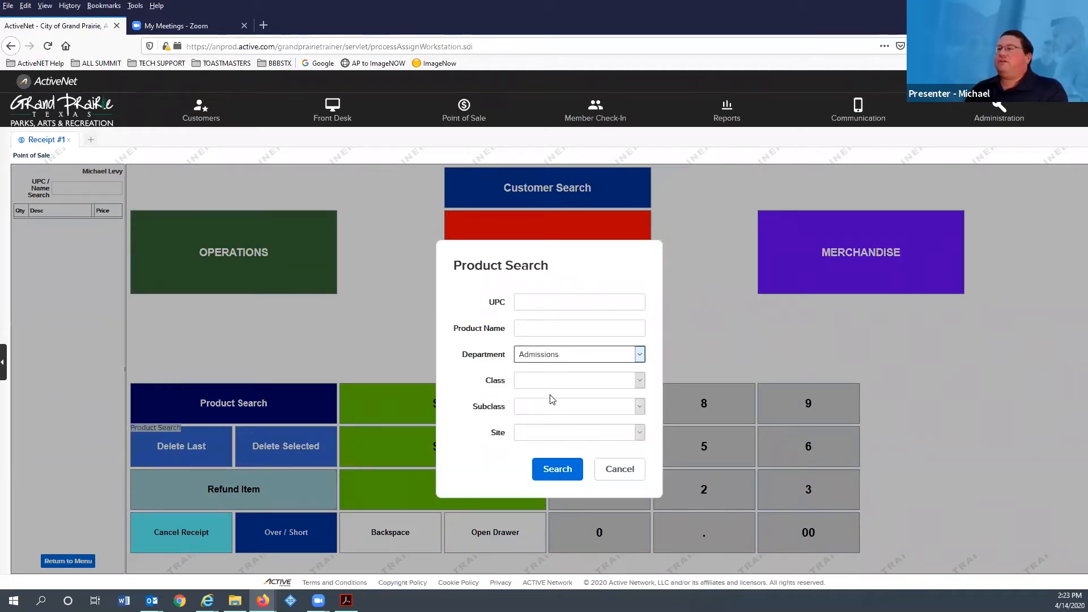
pyautogui.click(555, 474)
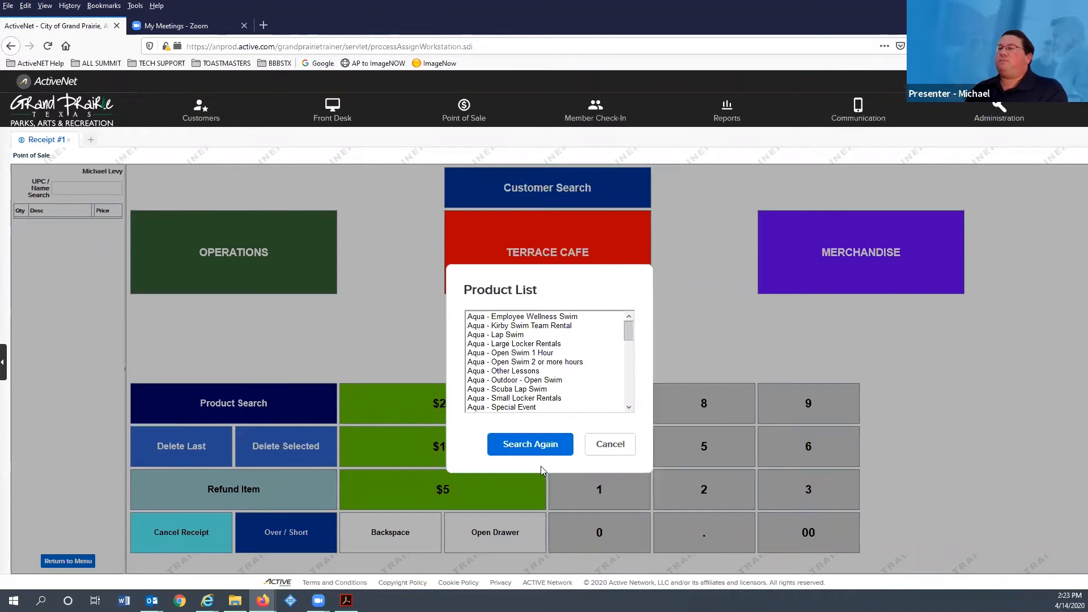
pyautogui.scroll(-10, 530, 354)
pyautogui.scroll(6, 528, 353)
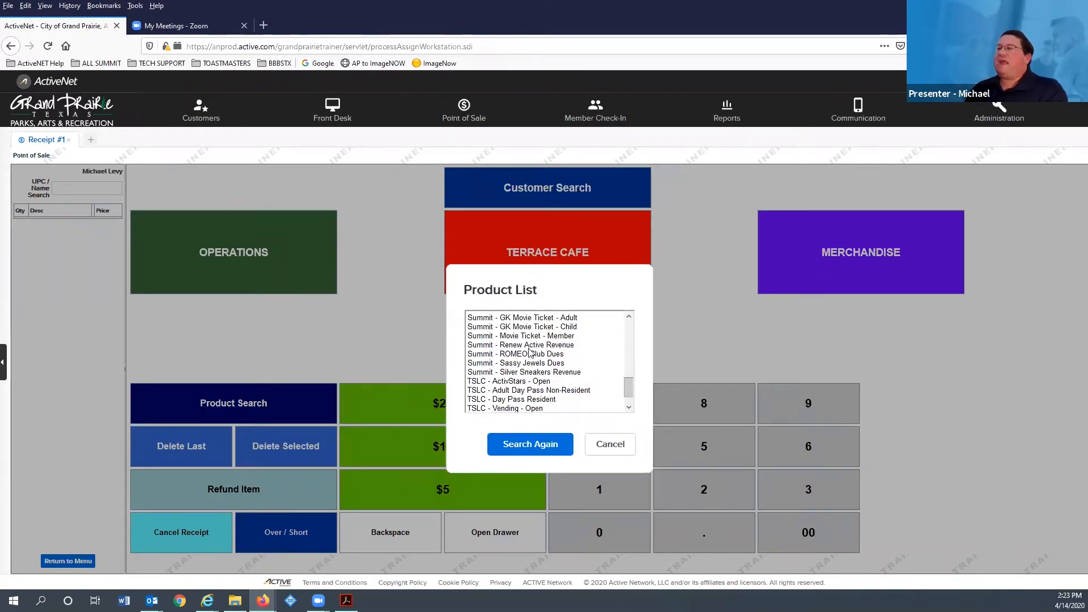
pyautogui.click(494, 383)
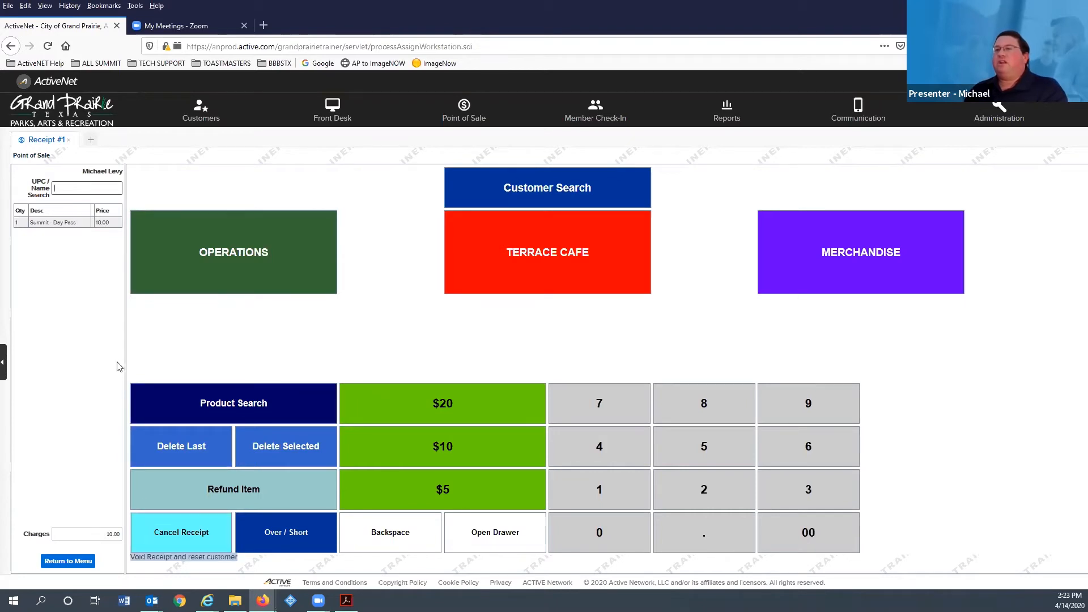
# - Go to the Terrace Cafe's Snacks & Sides layout, take a 10.00 cash payment for the day pass and finish the receipt
pyautogui.click(611, 243)
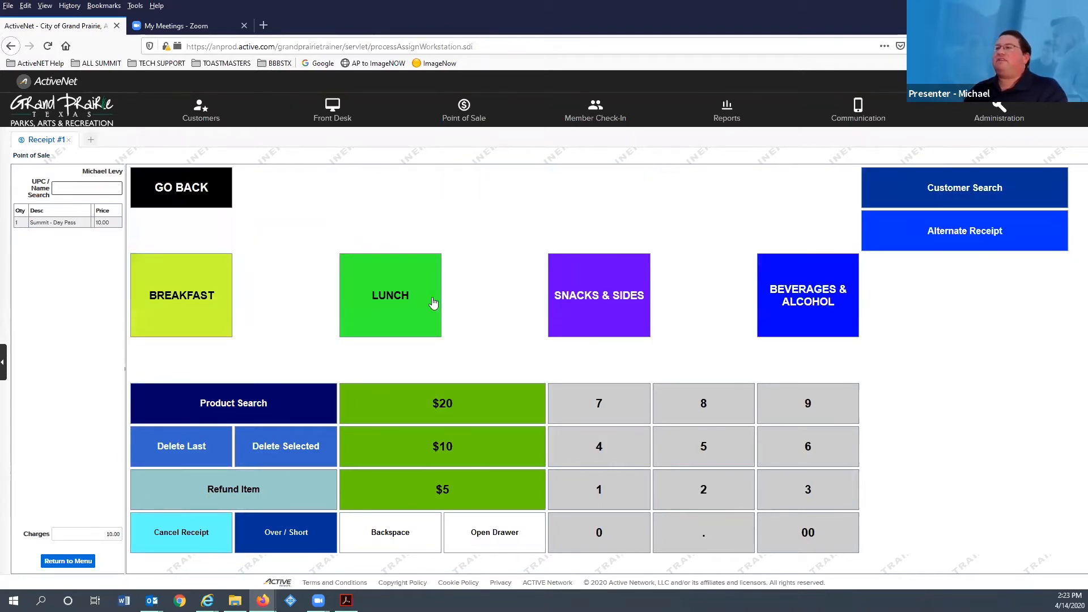
pyautogui.click(104, 224)
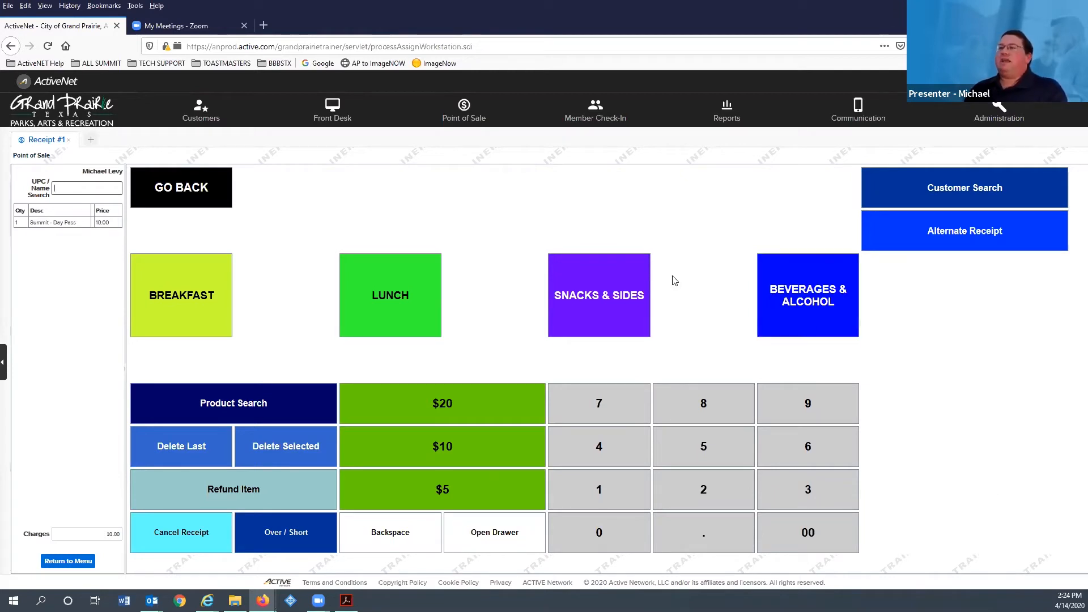
pyautogui.click(590, 299)
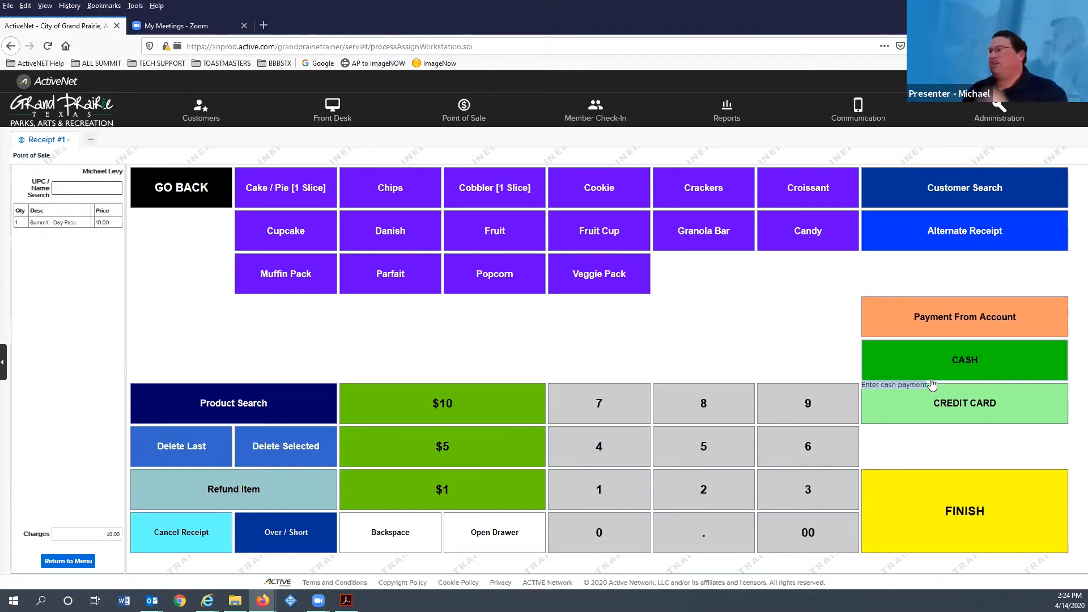
pyautogui.click(959, 363)
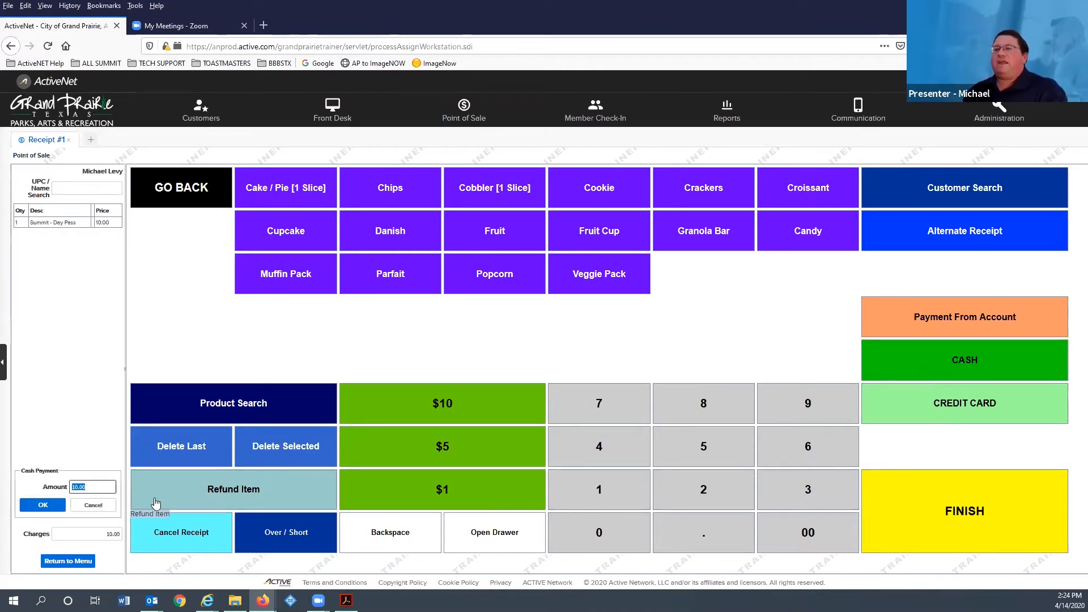
pyautogui.click(41, 506)
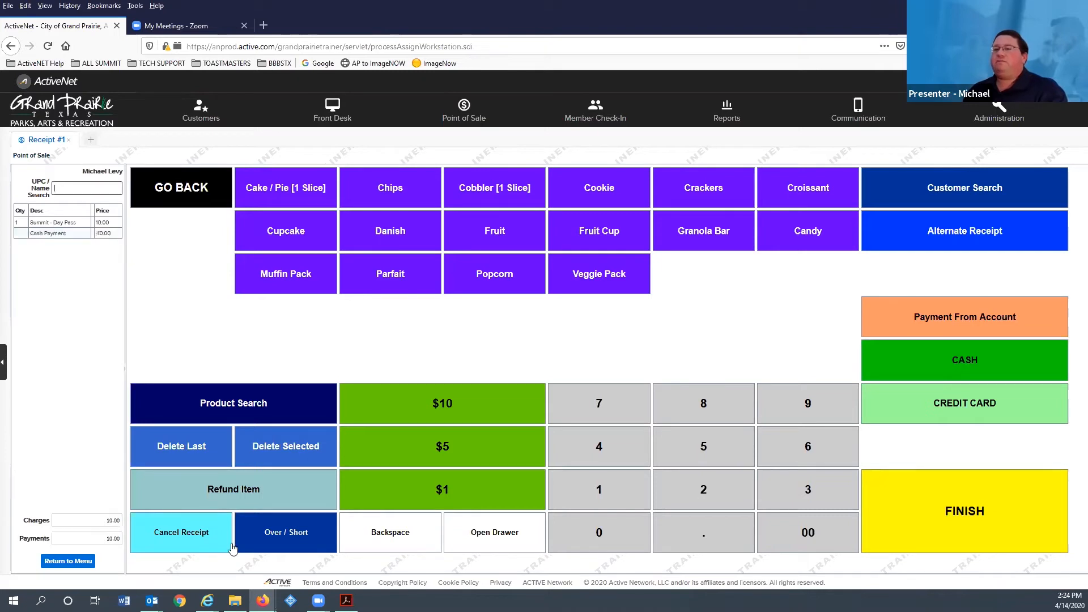
pyautogui.click(931, 518)
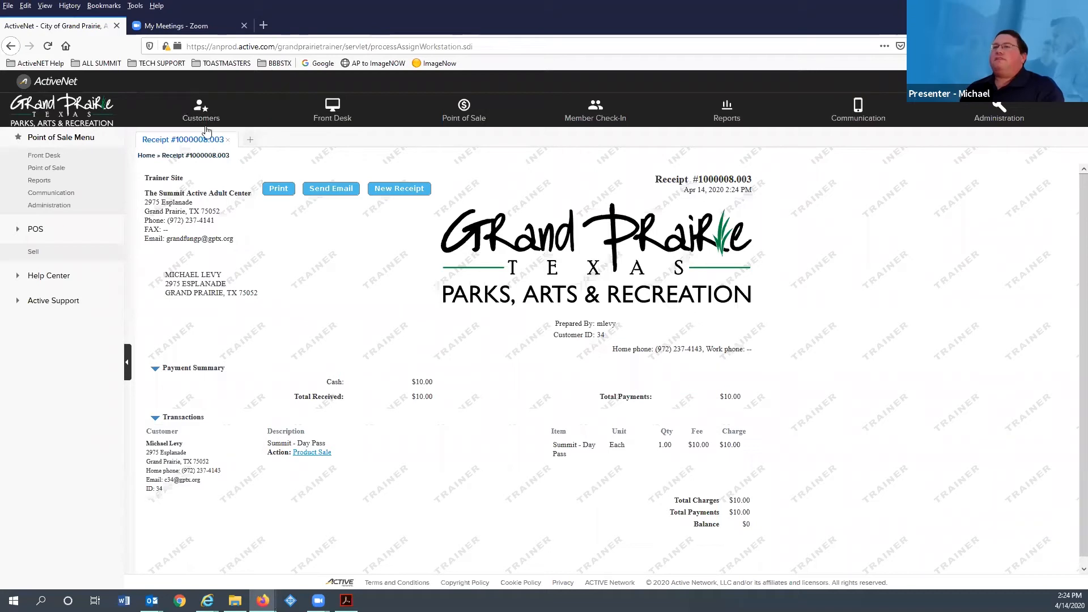
# - Close the completed receipt and open a new Point of Sale receipt
pyautogui.click(229, 141)
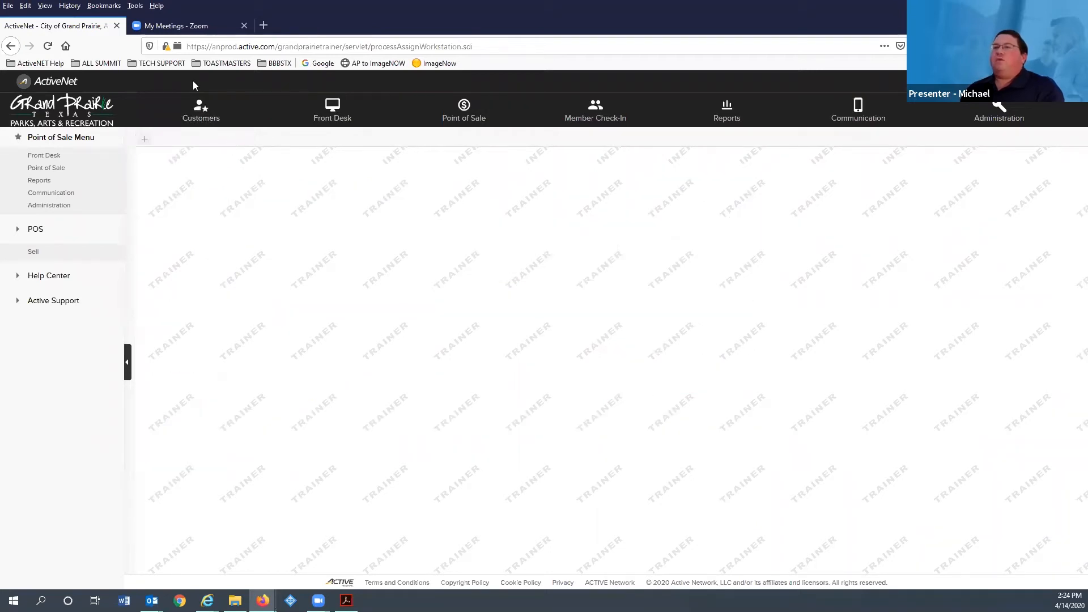
pyautogui.click(325, 112)
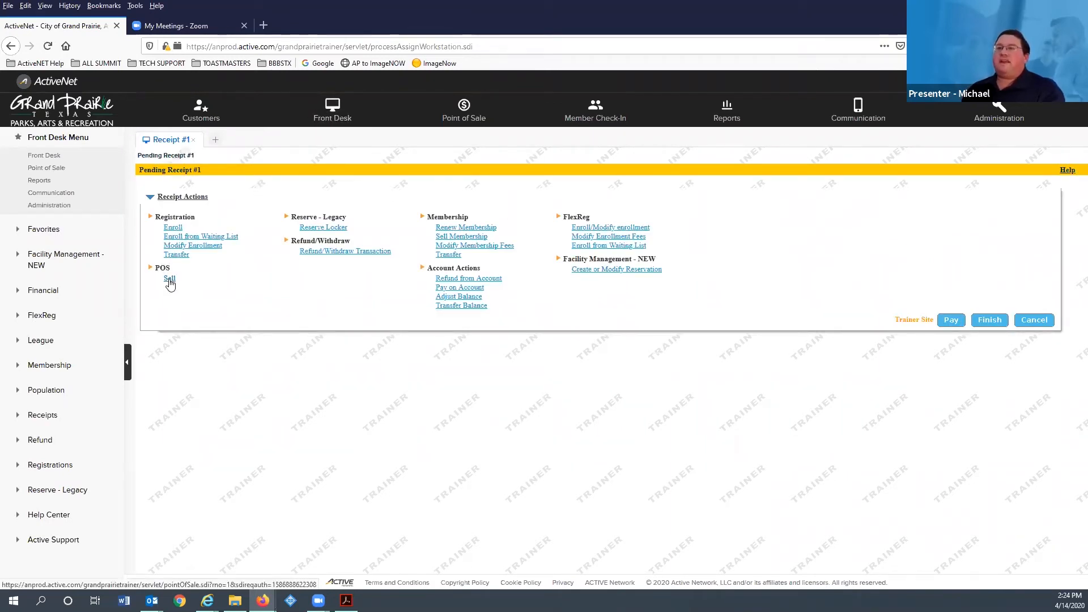
pyautogui.click(471, 115)
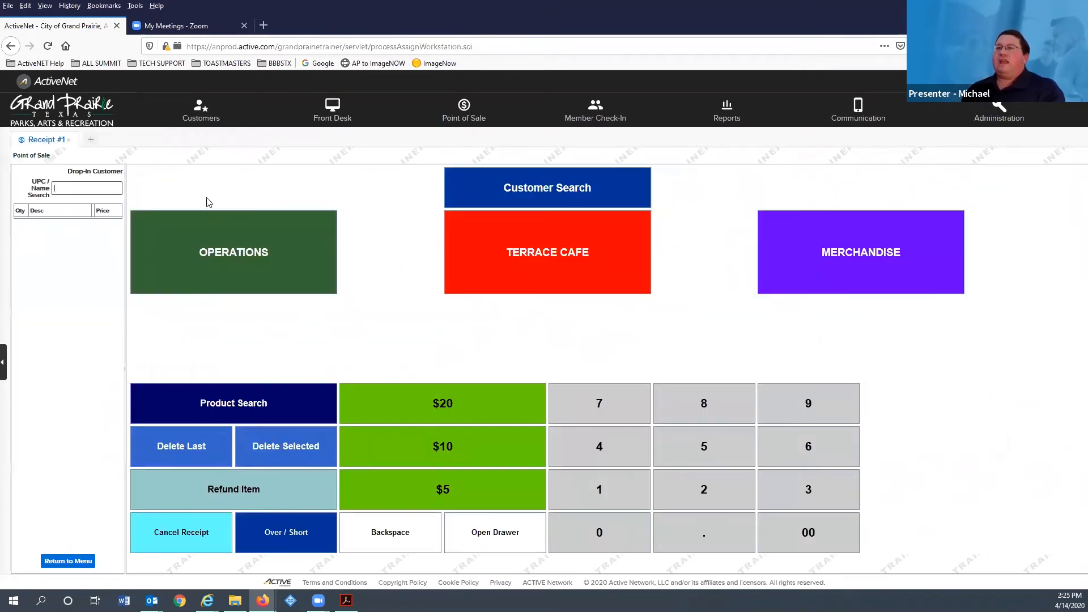
# - Look through the product layouts of Operations and of the Terrace Cafe, including Snacks & Sides
pyautogui.click(245, 268)
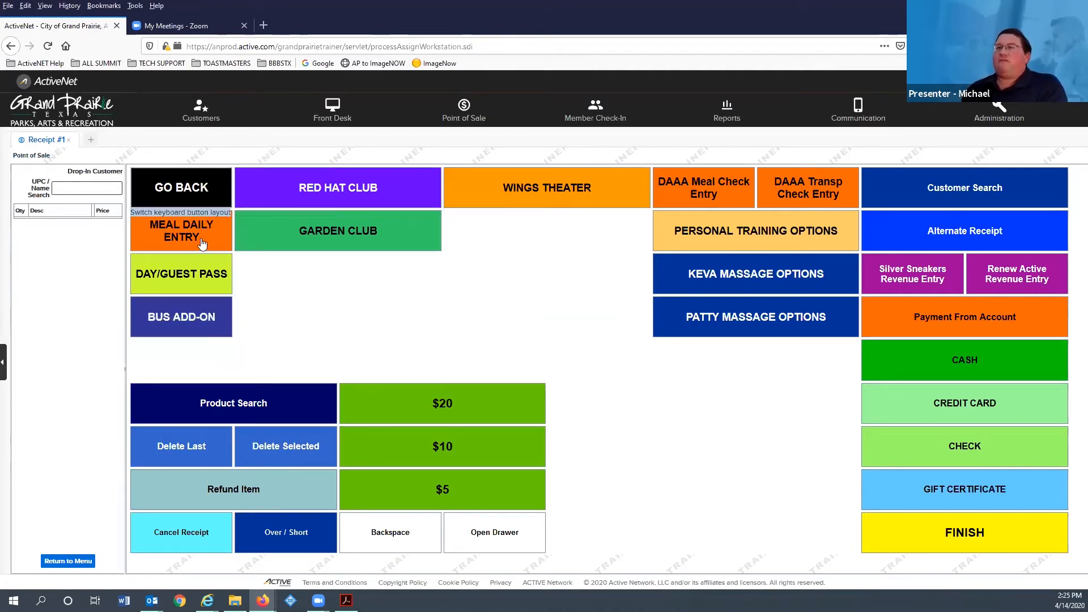
pyautogui.click(198, 190)
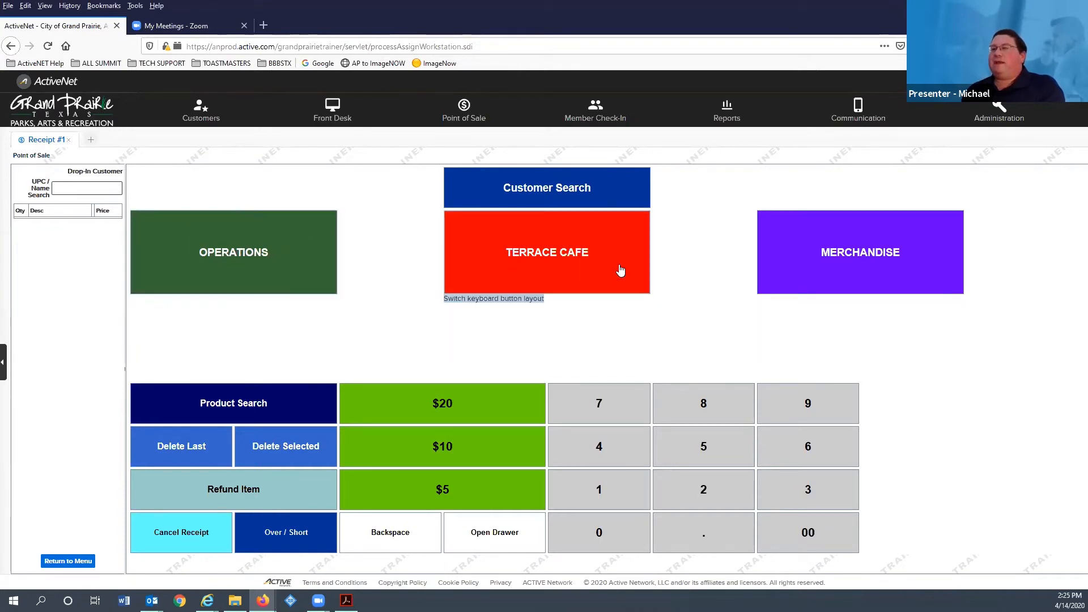
pyautogui.click(590, 256)
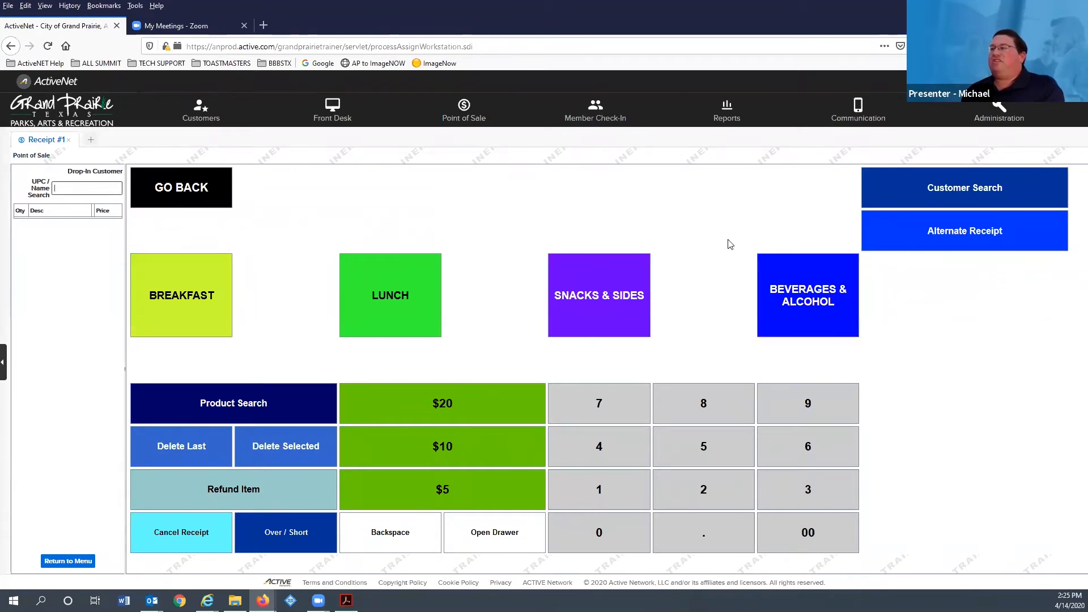
pyautogui.click(624, 290)
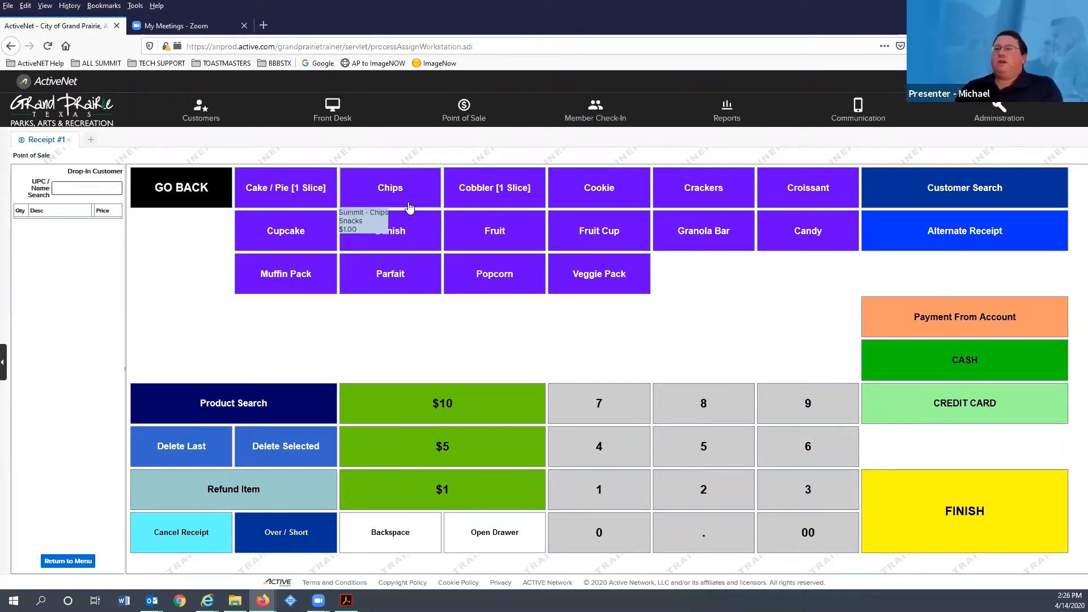
# - View the Front Desk receipt actions and start a new receipt from the customer's record to examine its actions, closing it again
pyautogui.click(333, 113)
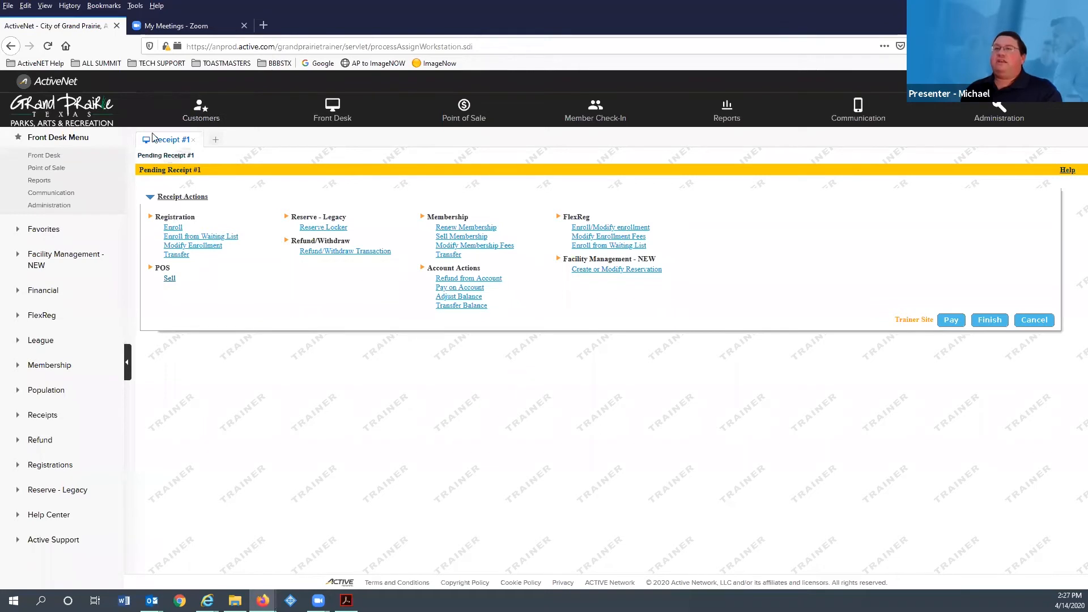
pyautogui.click(199, 113)
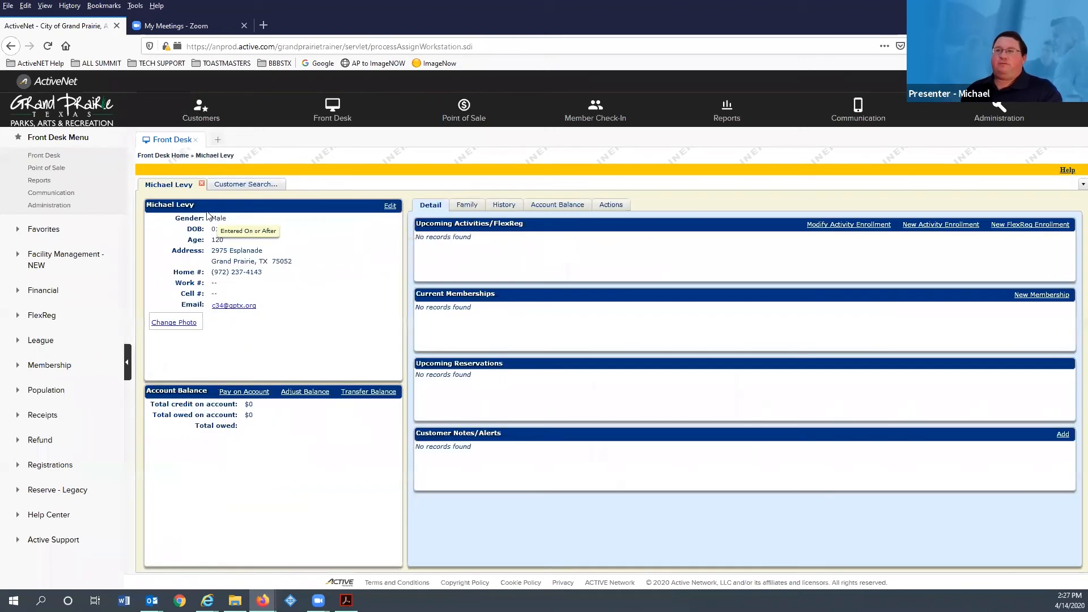
pyautogui.click(611, 204)
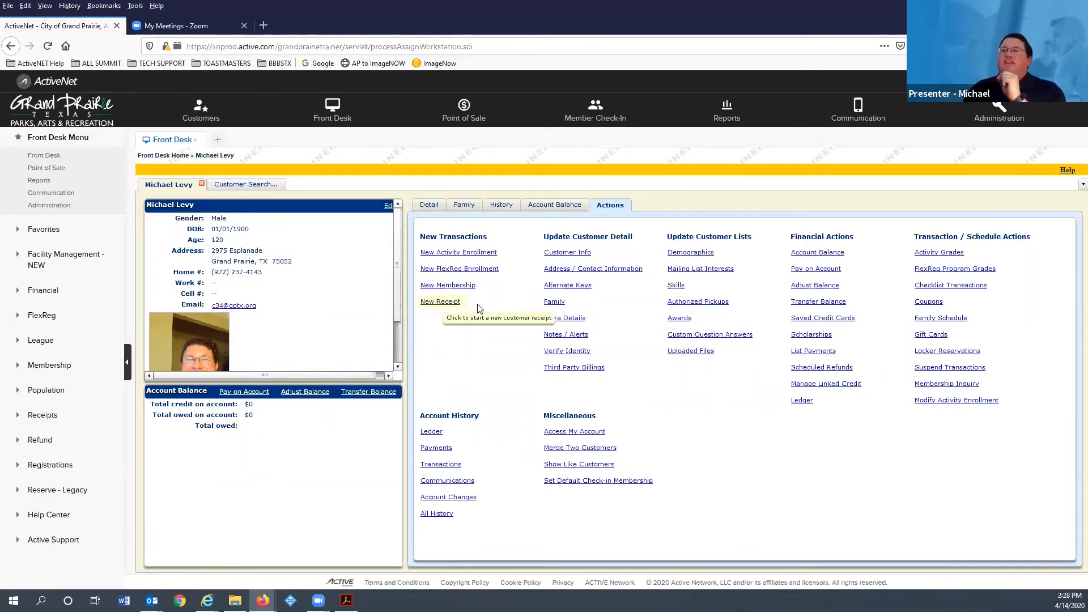
pyautogui.click(429, 302)
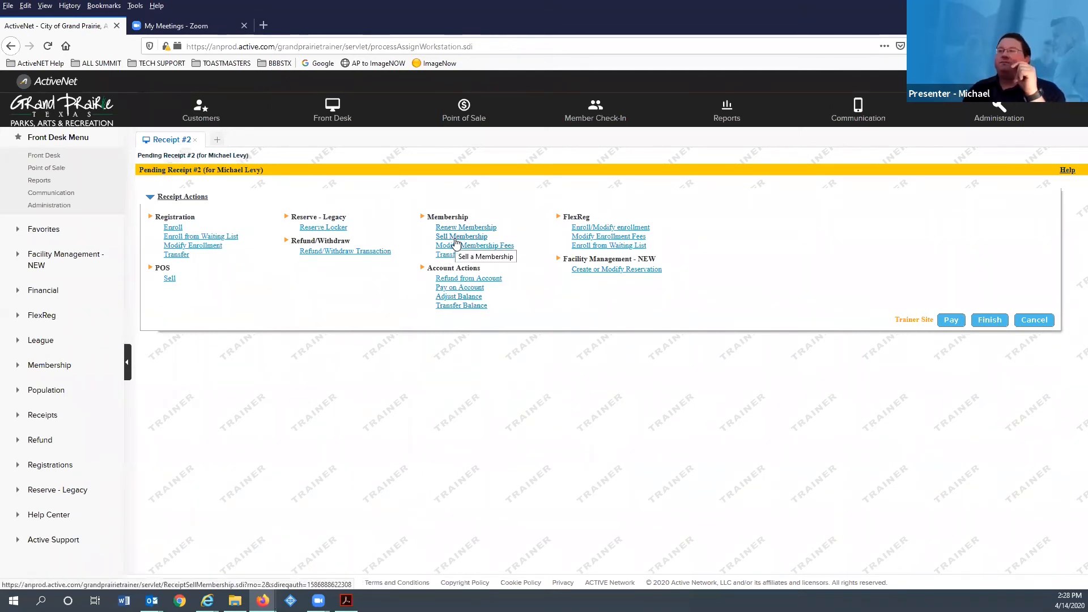
pyautogui.click(195, 142)
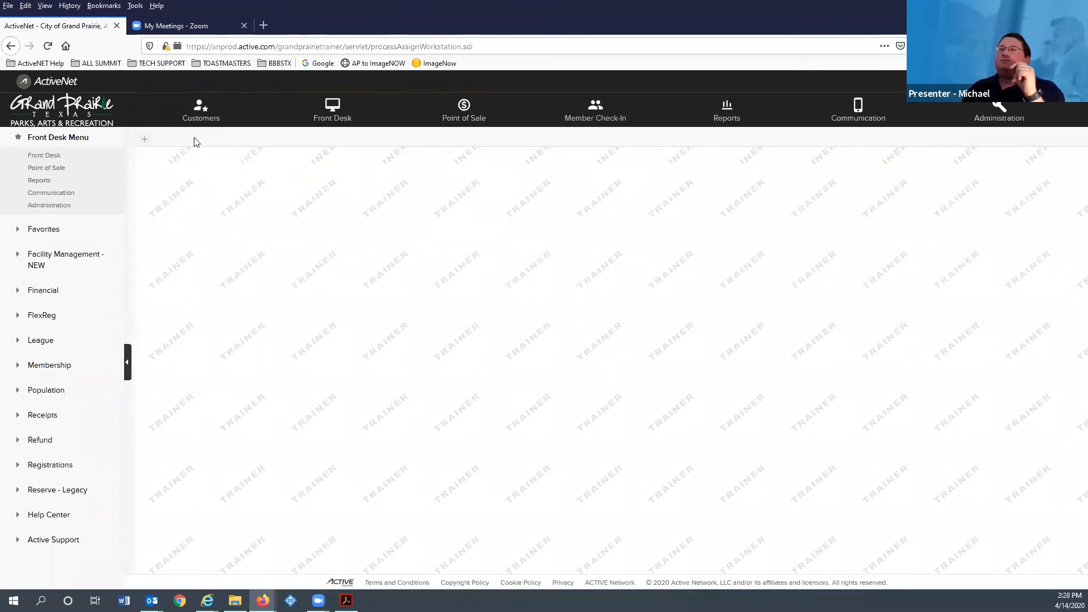
# - Search the customers by last name and open the record of the matching male customer
pyautogui.click(201, 106)
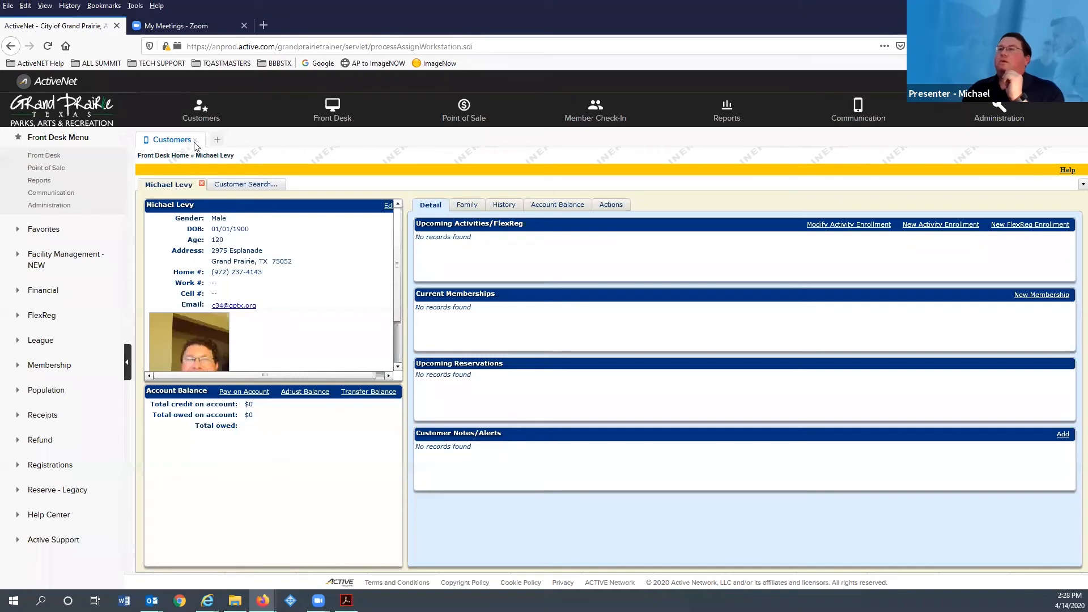
pyautogui.click(243, 184)
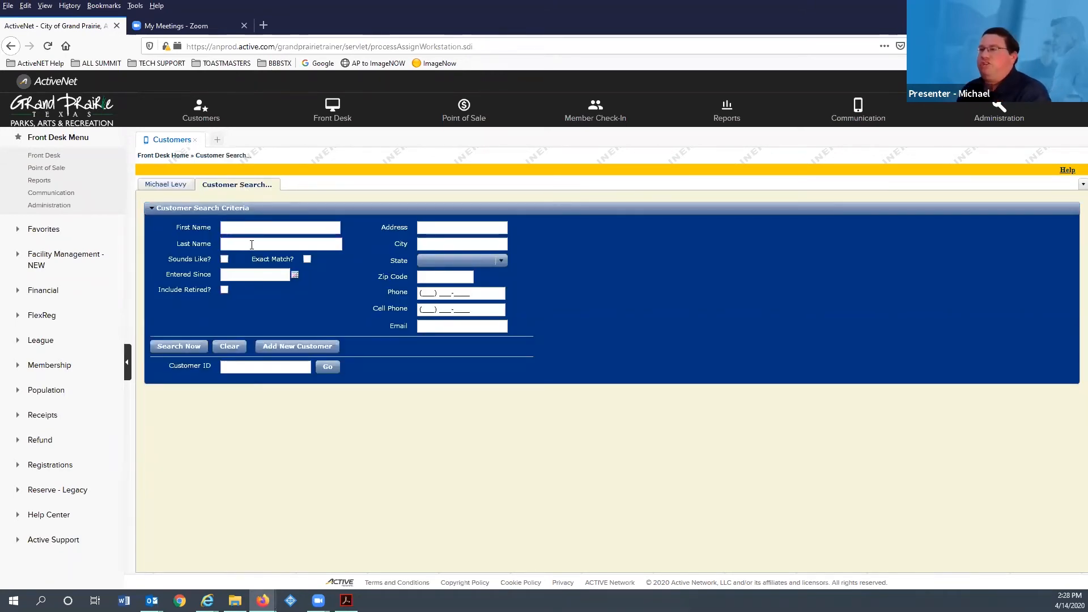
pyautogui.click(252, 244)
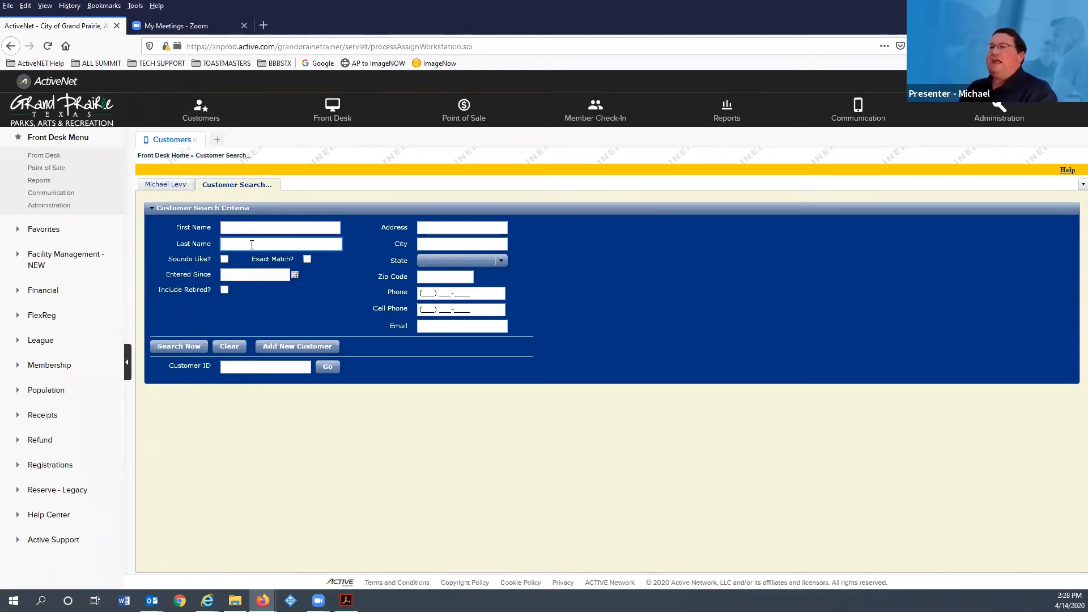
pyautogui.write('bobby')
pyautogui.press('Return')
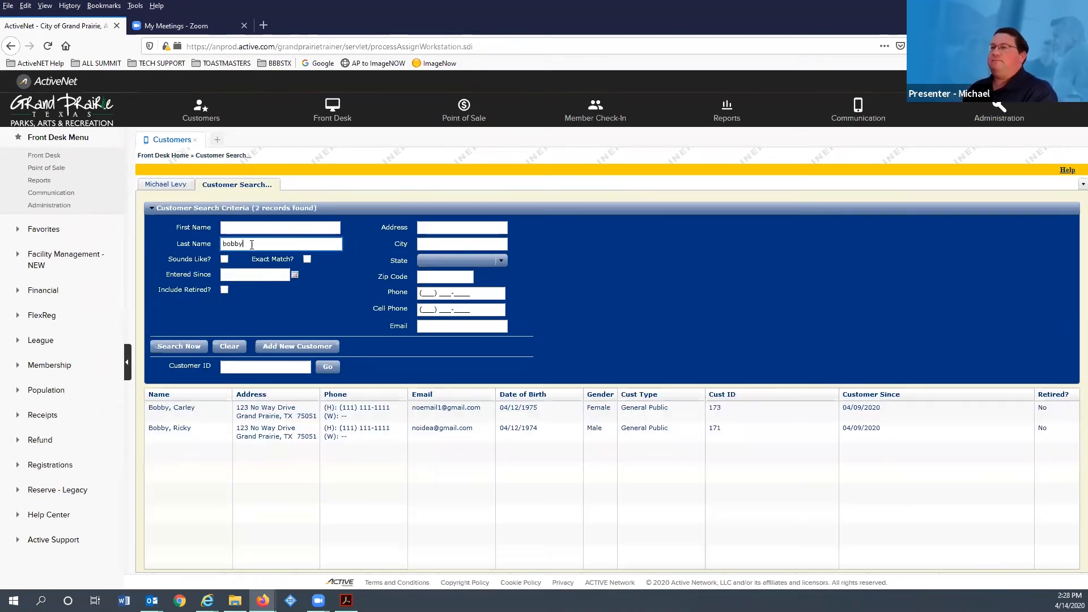
pyautogui.click(171, 431)
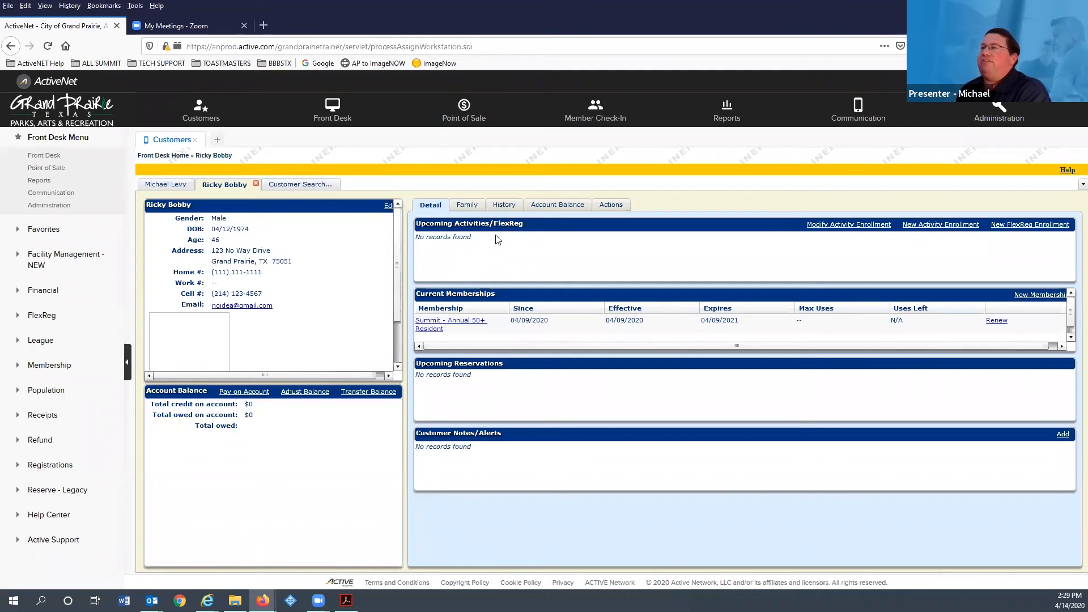
# - Open the other family member's record from the customer's family list and start a new membership sale for her
pyautogui.click(465, 207)
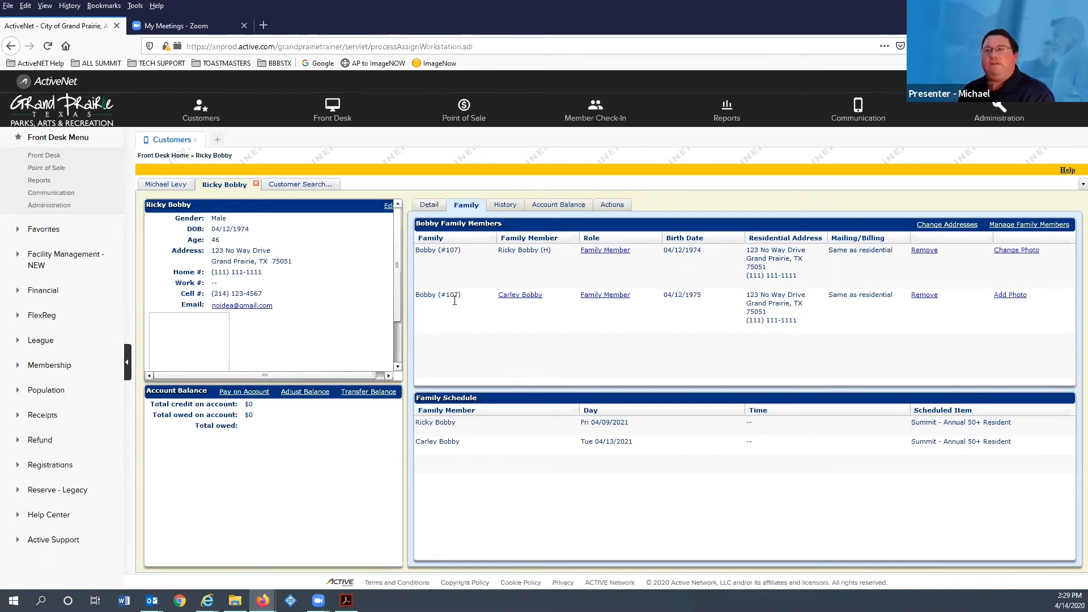
pyautogui.click(529, 295)
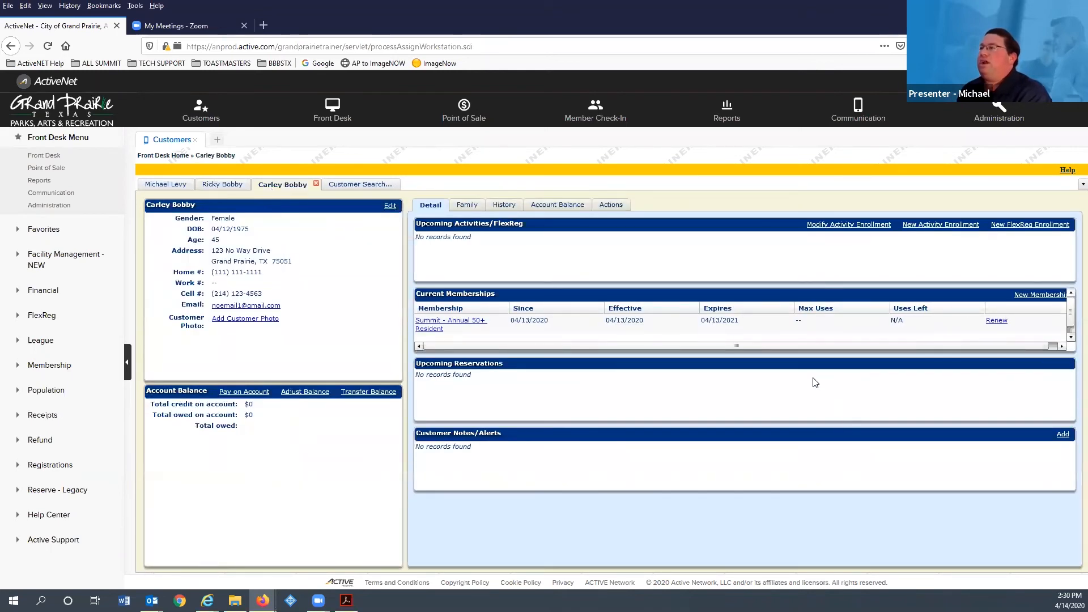
pyautogui.click(1041, 294)
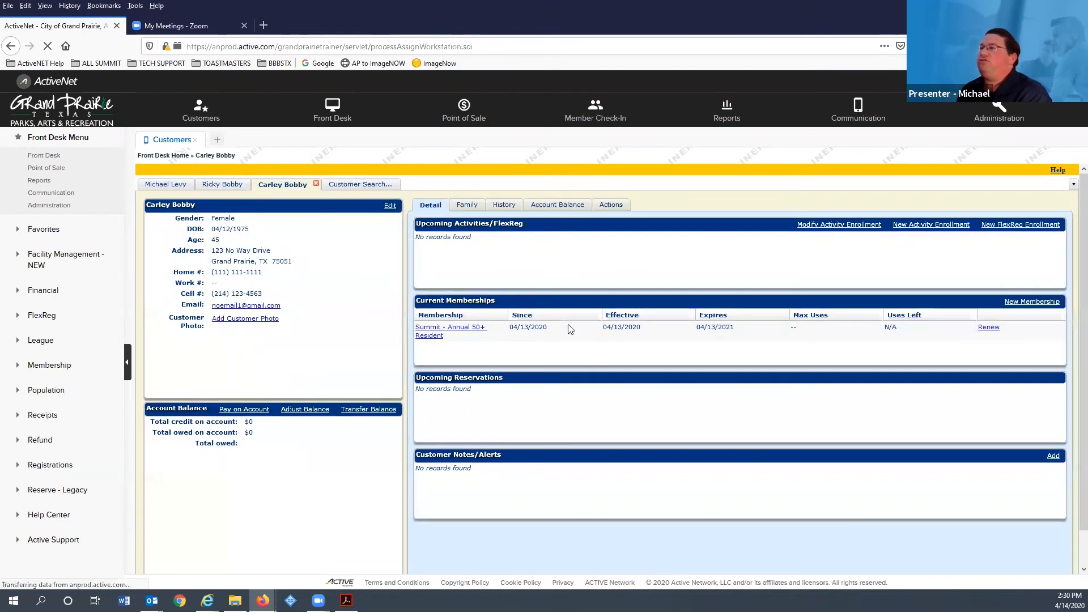
# - Search the open packages at all sites and select the Summit - Annual 50+ Resident package
pyautogui.click(253, 228)
pyautogui.click(225, 203)
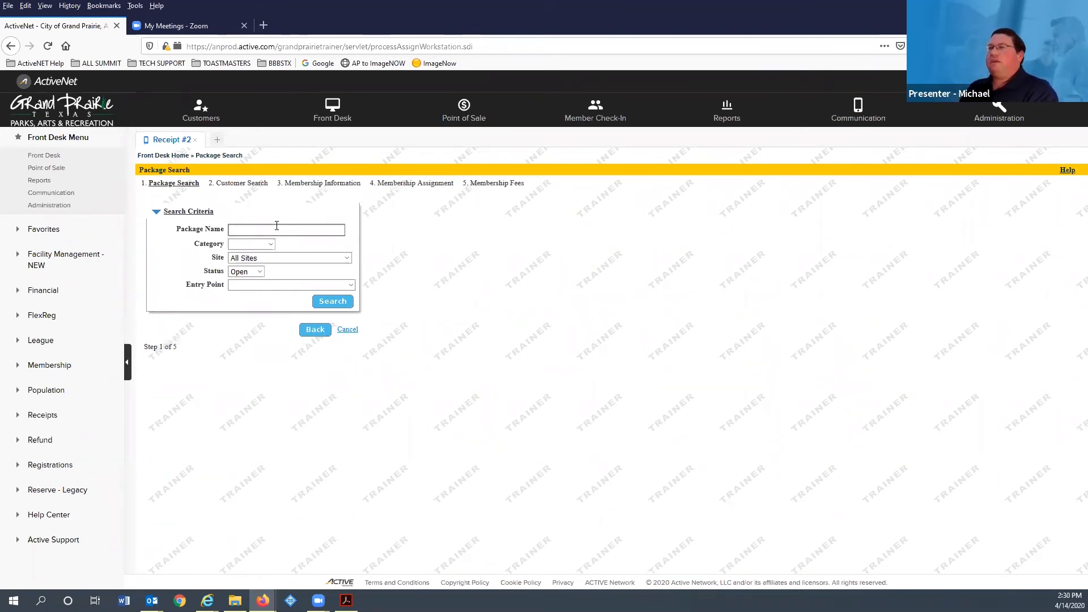
pyautogui.click(331, 305)
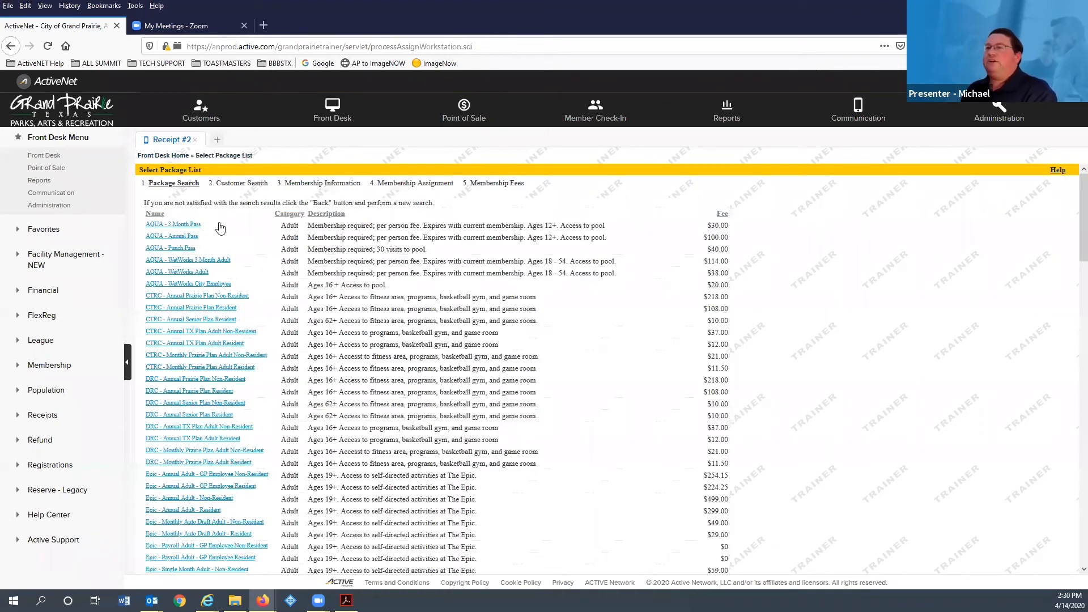
pyautogui.scroll(-12, 198, 238)
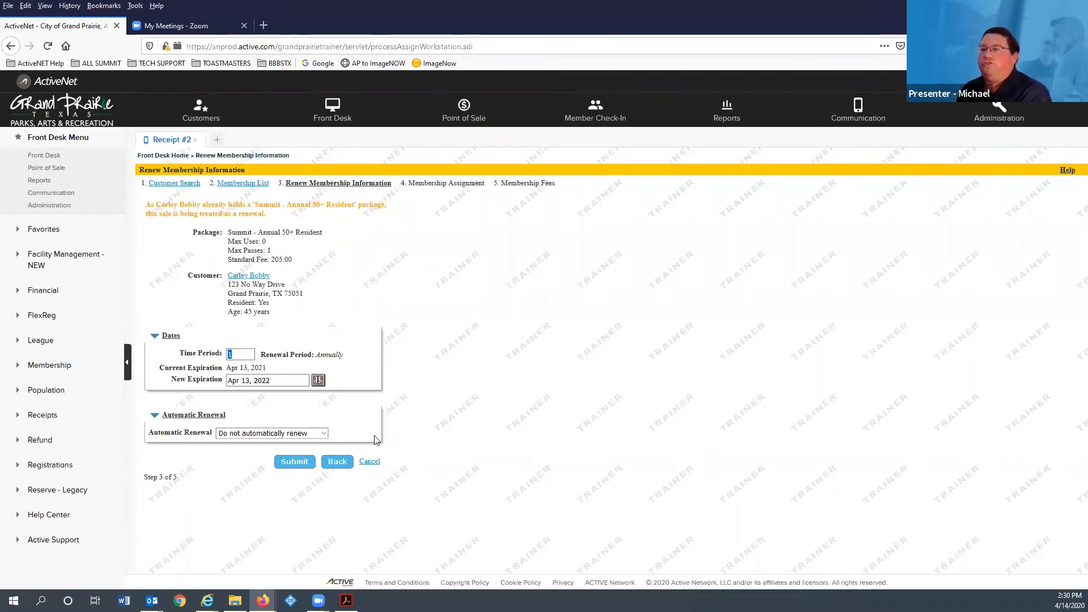
# - Set Automatic Renewal to Do not automatically renew, submit the renewal information and accept the assigned member
pyautogui.click(233, 434)
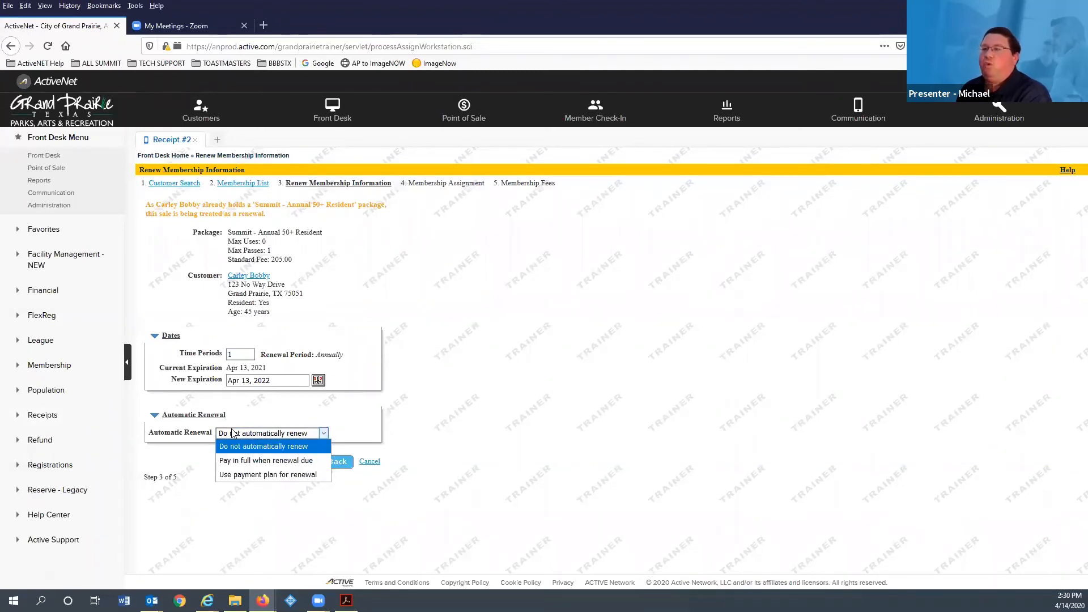
pyautogui.click(275, 446)
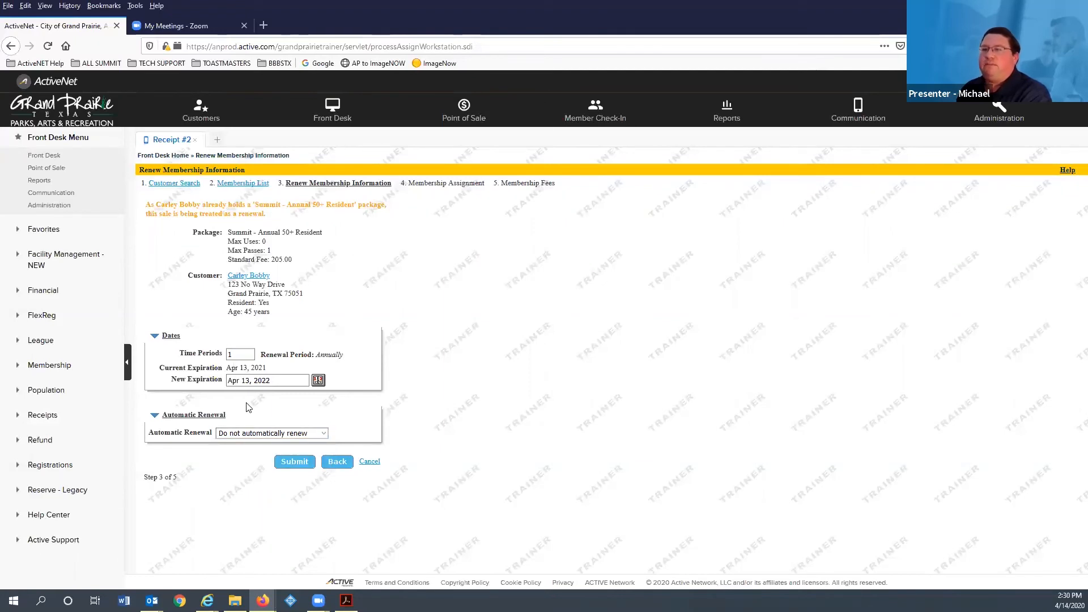
pyautogui.click(295, 462)
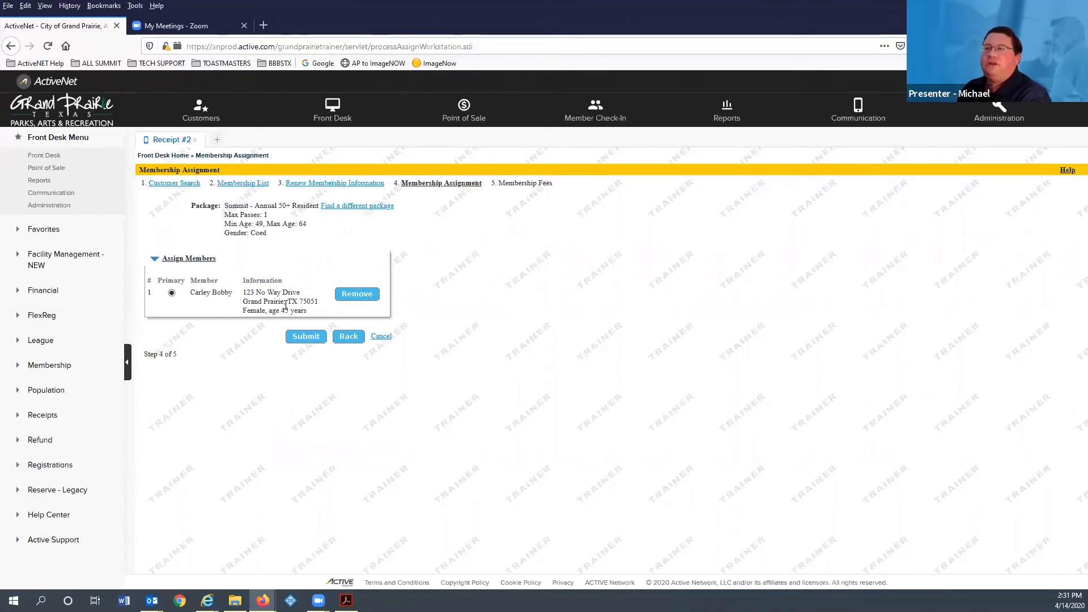
pyautogui.click(305, 337)
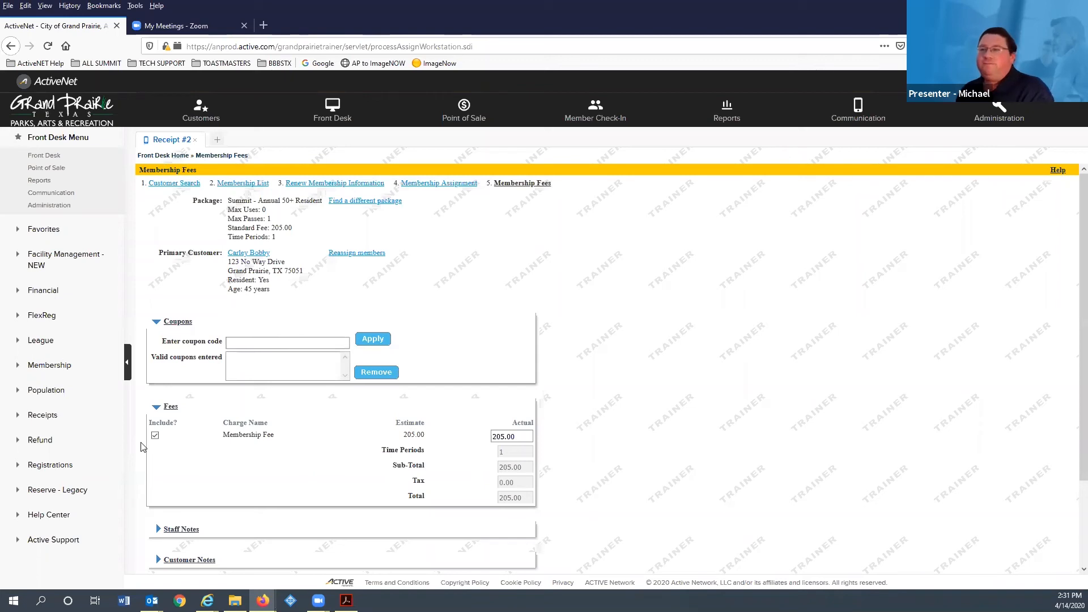
# - Review the membership fees and coupon section, and examine the standard notes available under Staff Notes without choosing one
pyautogui.scroll(-2, 262, 365)
pyautogui.scroll(2, 294, 314)
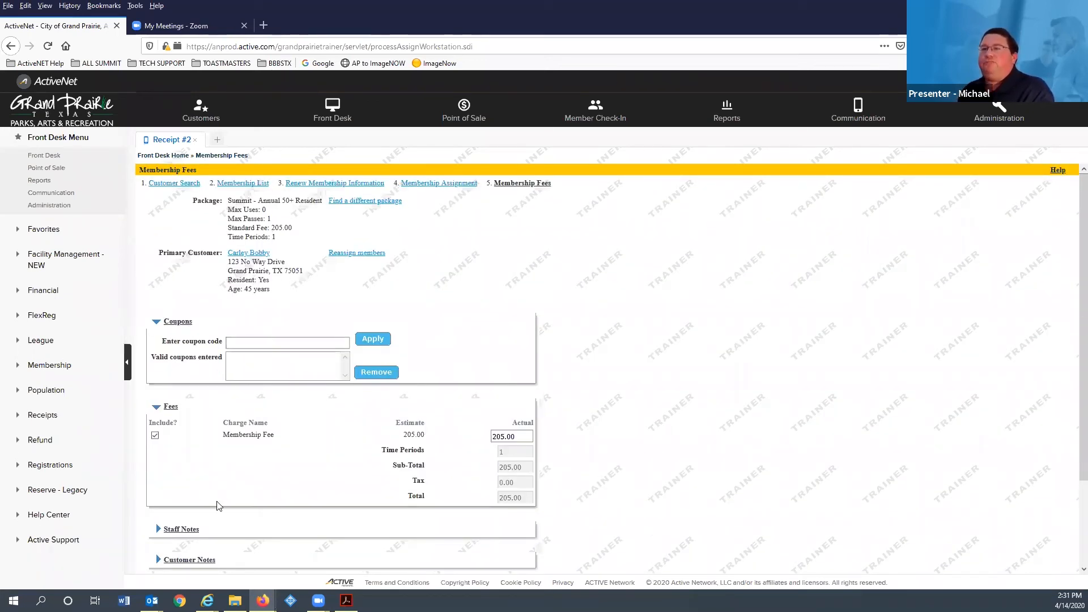
pyautogui.scroll(-2, 220, 479)
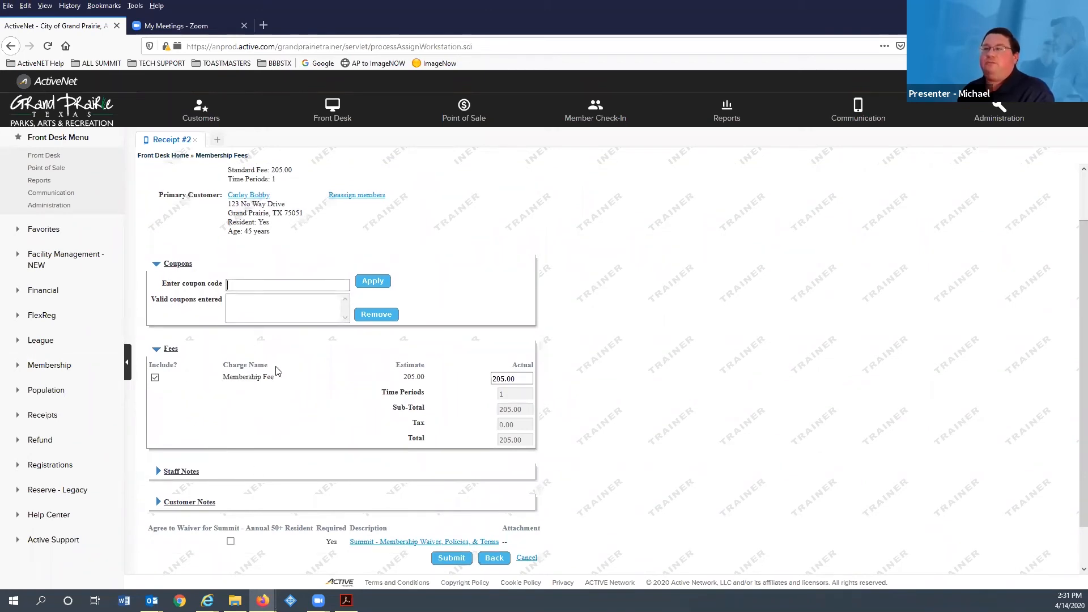
pyautogui.scroll(-1, 260, 373)
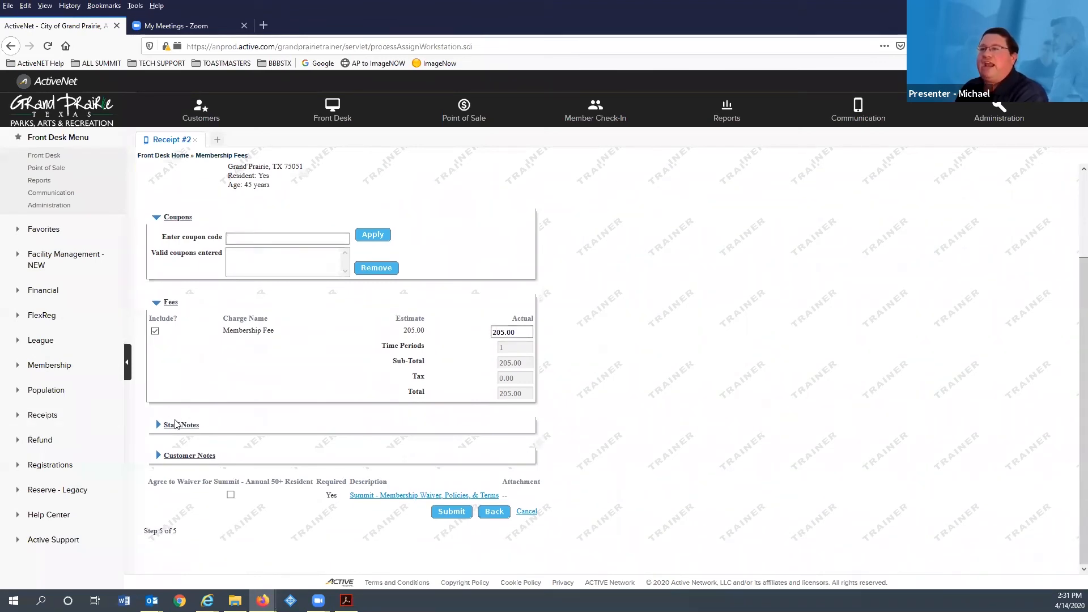
pyautogui.click(177, 425)
pyautogui.scroll(-2, 187, 416)
pyautogui.click(260, 375)
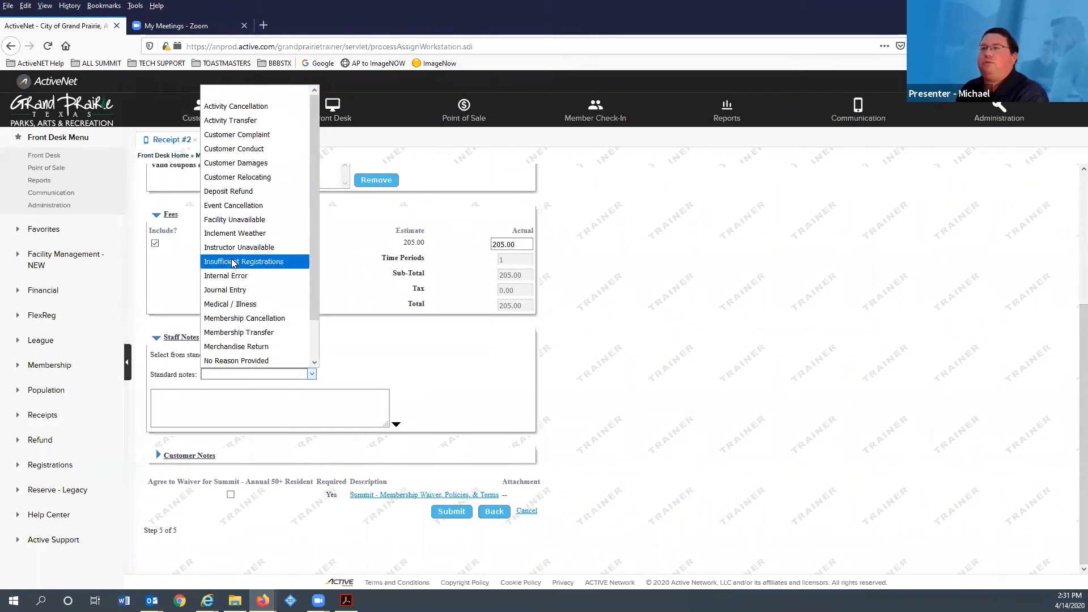
pyautogui.click(478, 391)
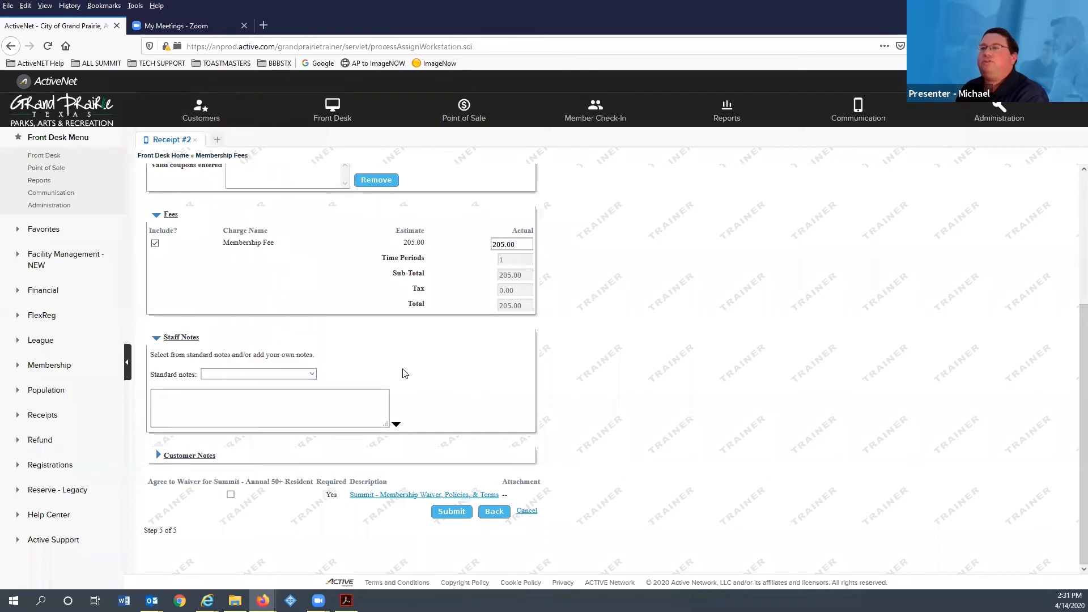
# - Expand Customer Notes and examine its standard note choices, leaving the note blank
pyautogui.click(188, 455)
pyautogui.scroll(-2, 341, 454)
pyautogui.scroll(-1, 363, 448)
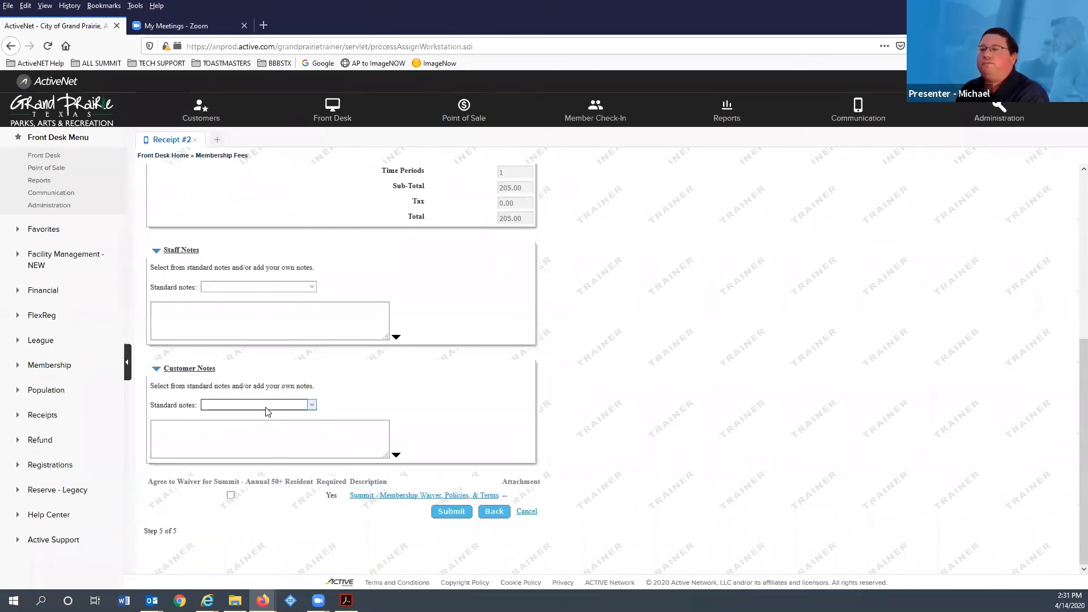
pyautogui.click(266, 406)
pyautogui.click(267, 406)
pyautogui.click(270, 406)
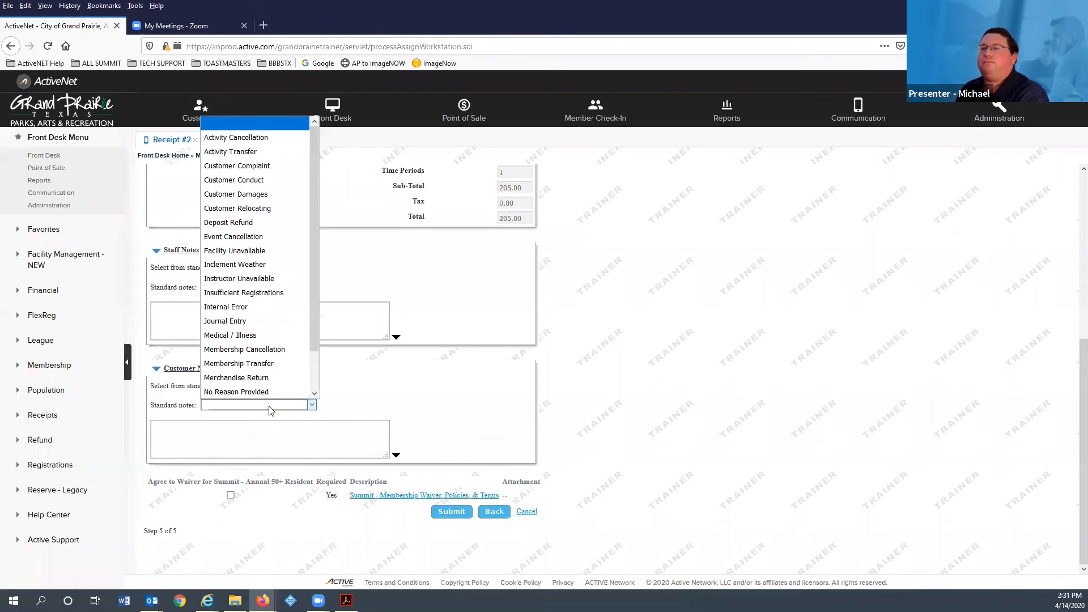
pyautogui.click(271, 406)
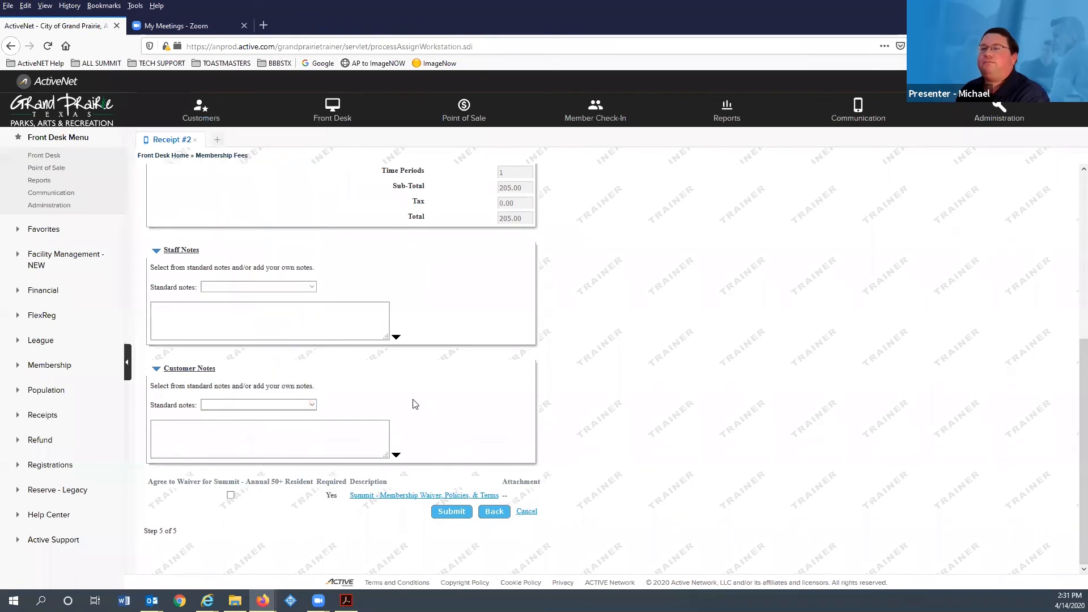
# - Agree to the Summit - Annual 50+ Resident waiver and submit the membership renewal to the pending receipt
pyautogui.click(231, 497)
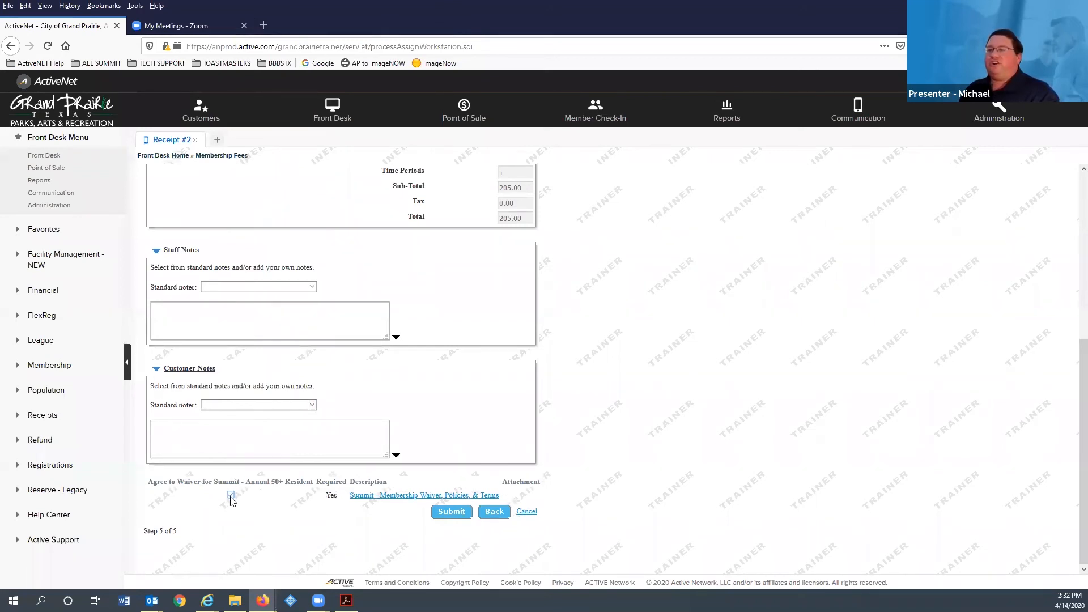
pyautogui.click(452, 514)
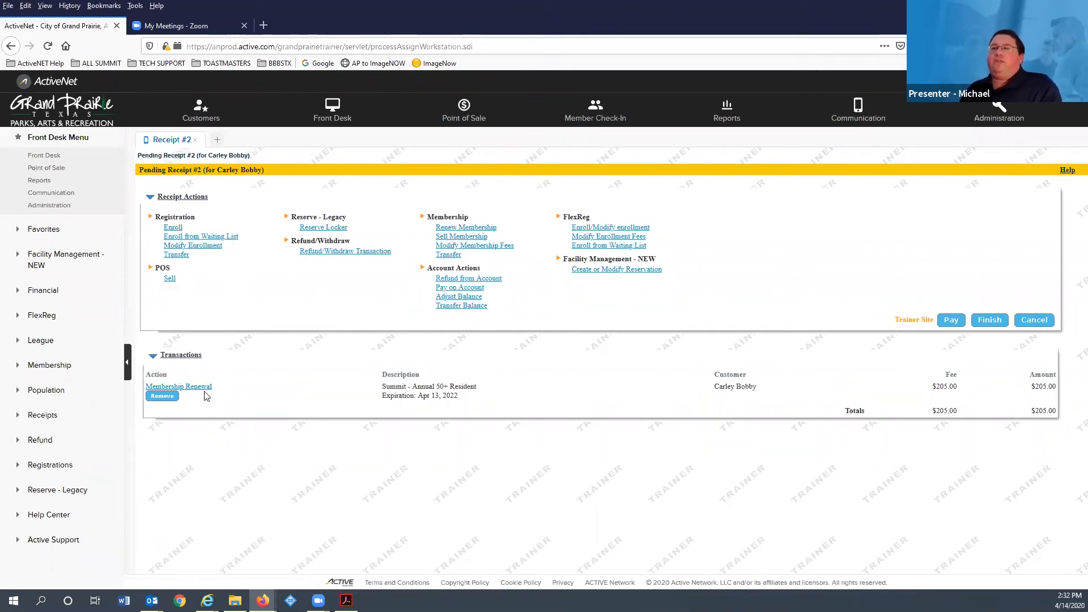
pyautogui.click(175, 233)
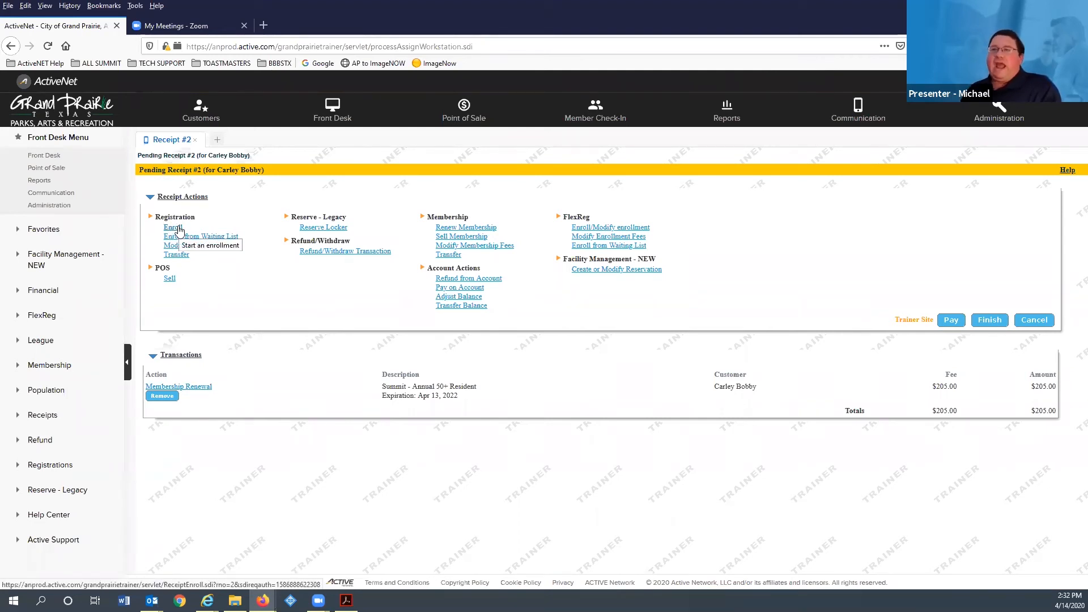
pyautogui.click(175, 230)
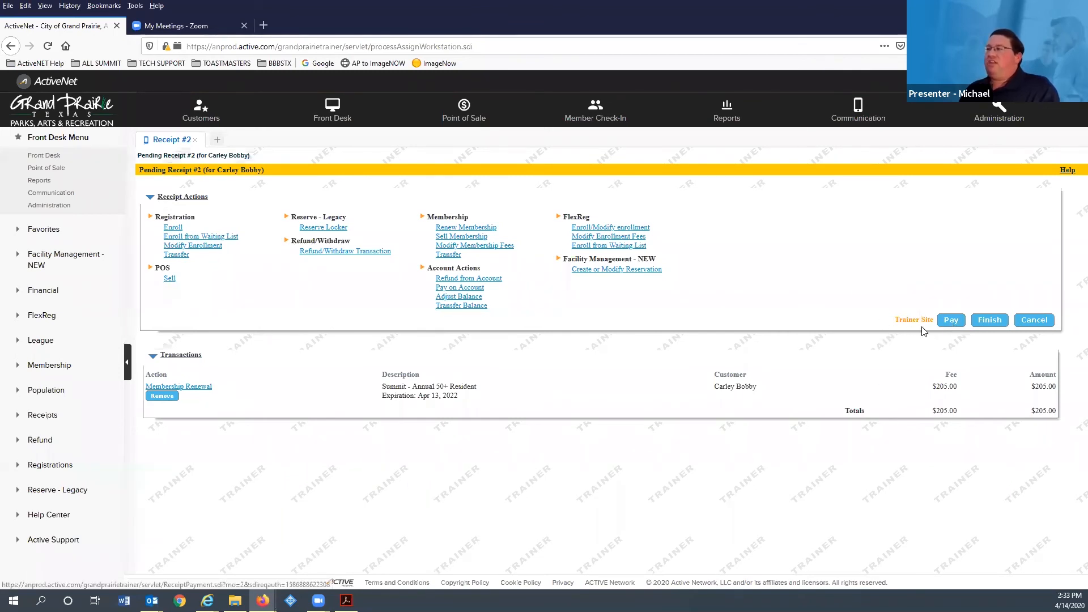
# - Pay the pending receipt with the member as payer, applying the full 205.00 balance to cash, and finish the transaction
pyautogui.click(955, 321)
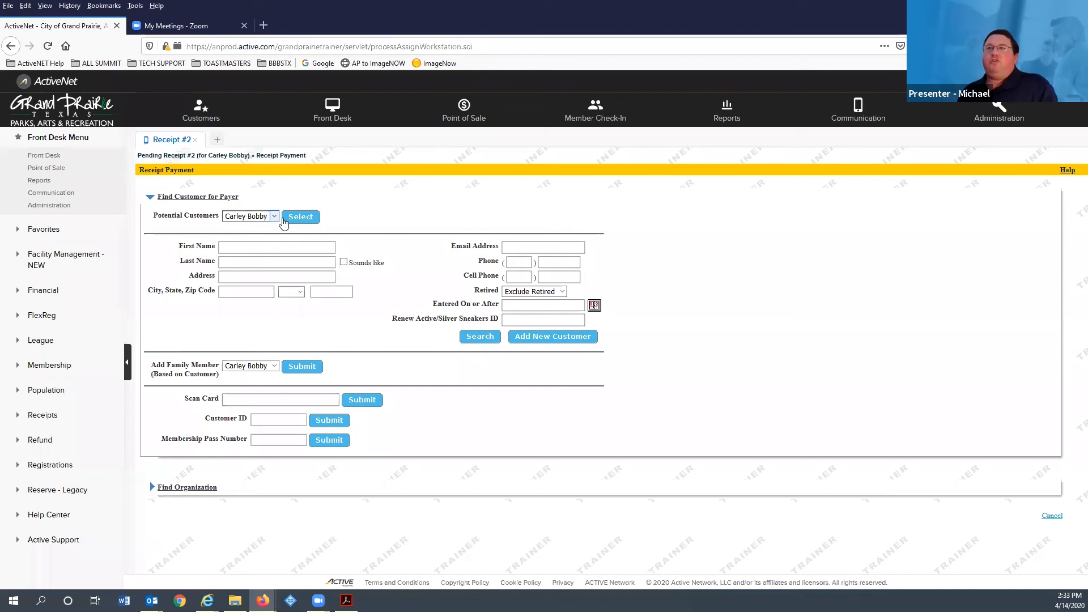
pyautogui.click(311, 219)
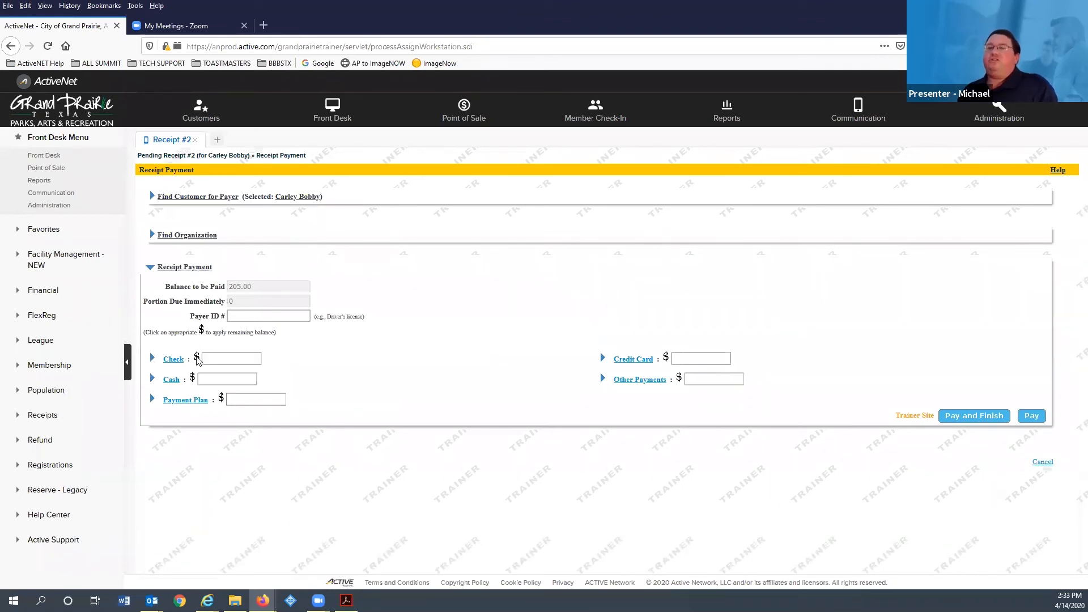
pyautogui.click(192, 378)
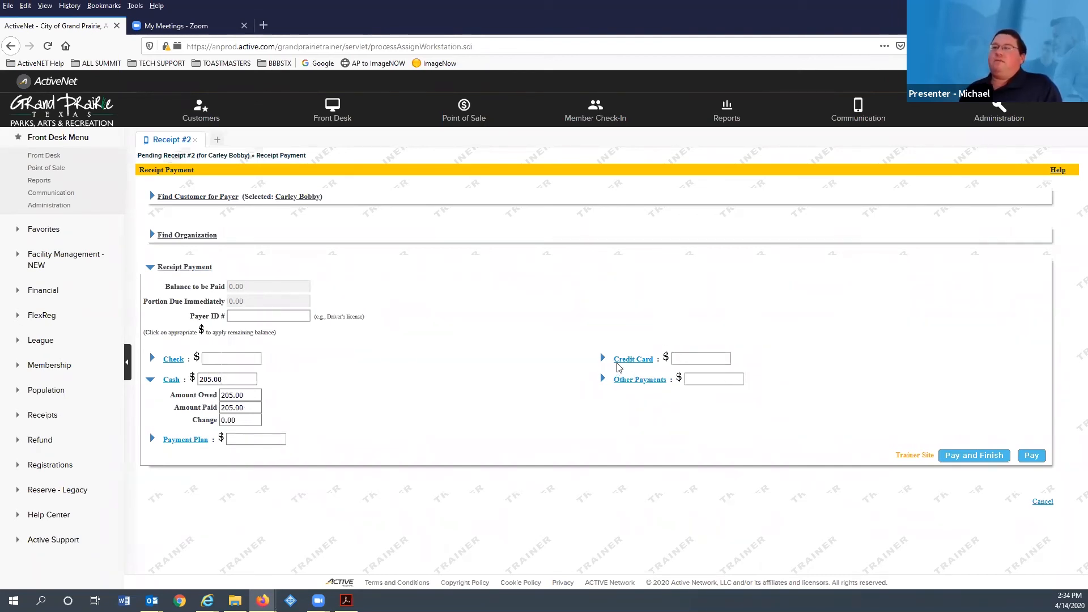
pyautogui.click(701, 359)
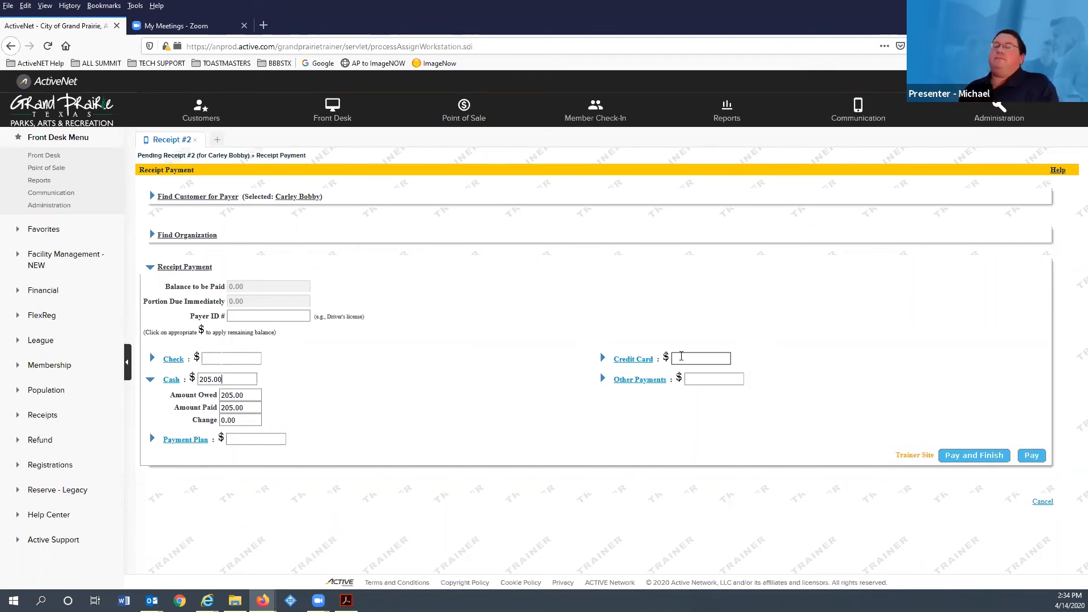
pyautogui.click(253, 380)
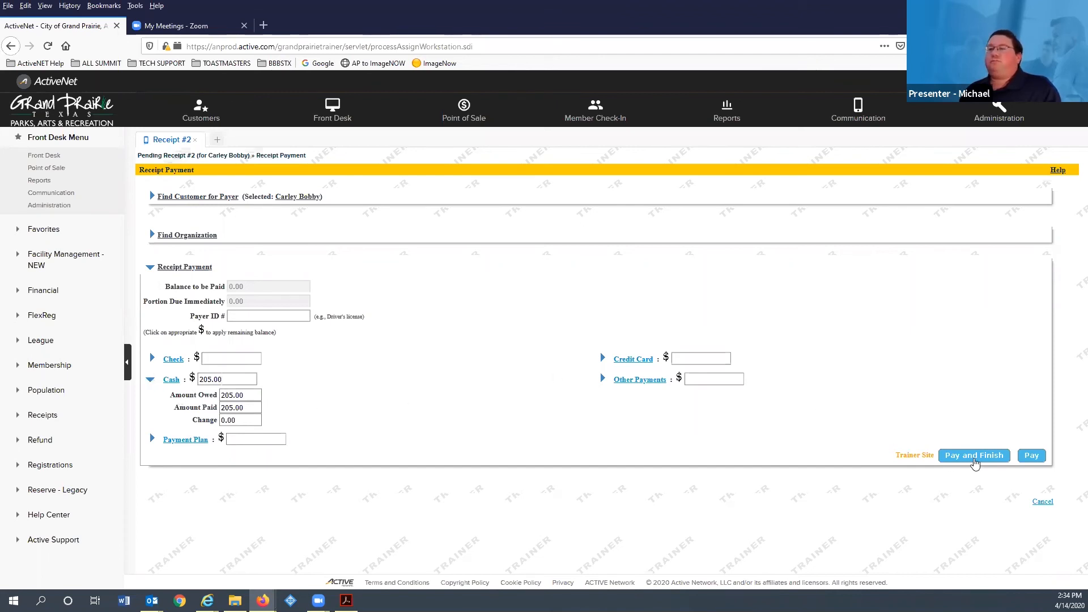
pyautogui.click(975, 460)
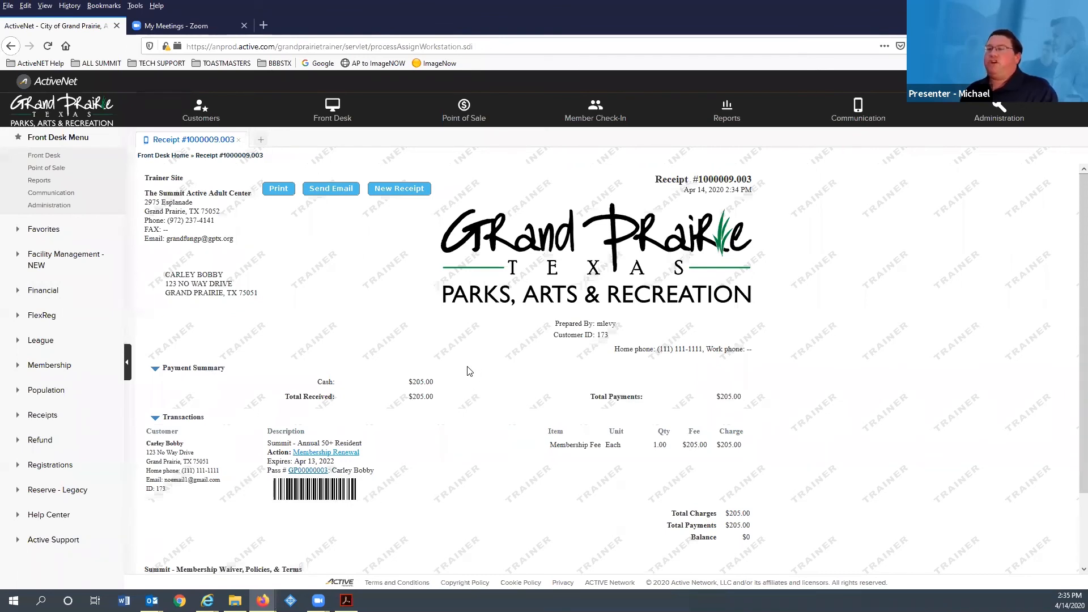
# - Review the finished renewal receipt, including its payment summary, transactions and waiver, and close it
pyautogui.scroll(-3, 655, 407)
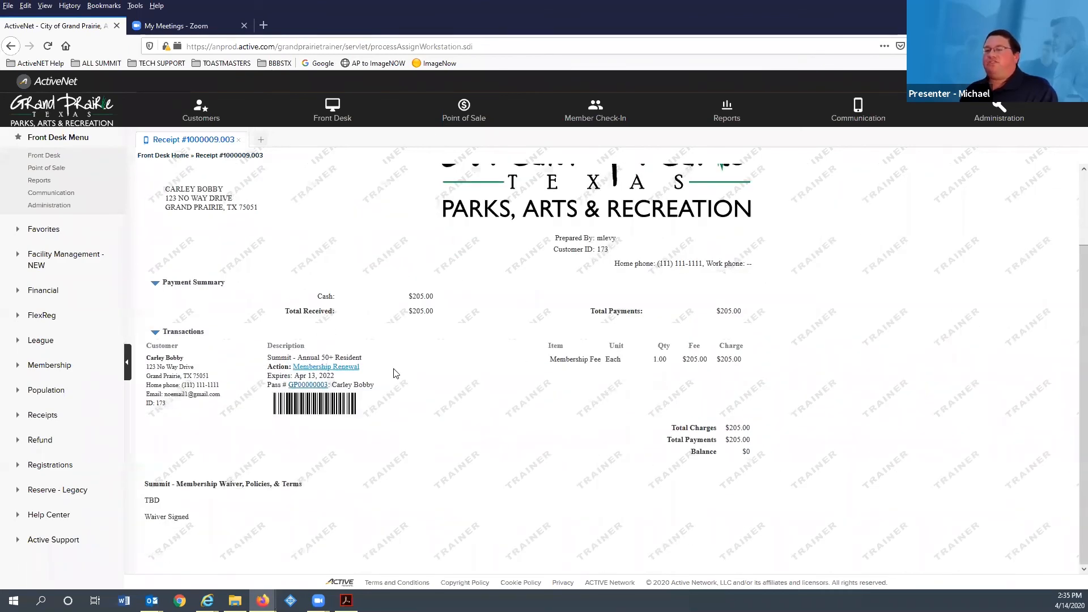
pyautogui.scroll(3, 462, 320)
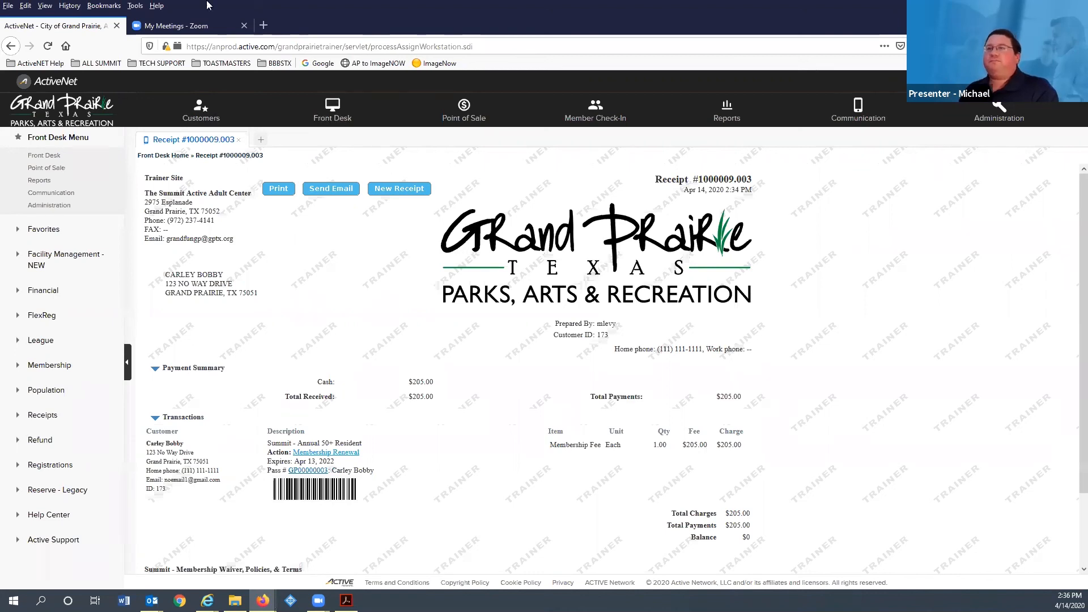
pyautogui.click(239, 140)
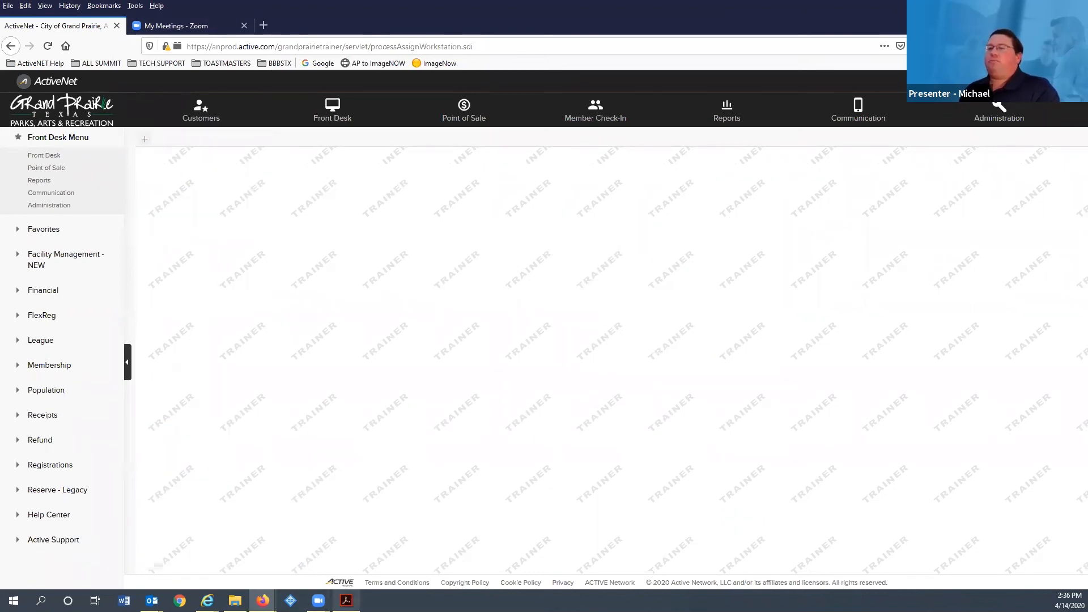
# - Switch to the Point of Sale training PDF in Adobe Acrobat and go to the In Summary slide
pyautogui.click(347, 601)
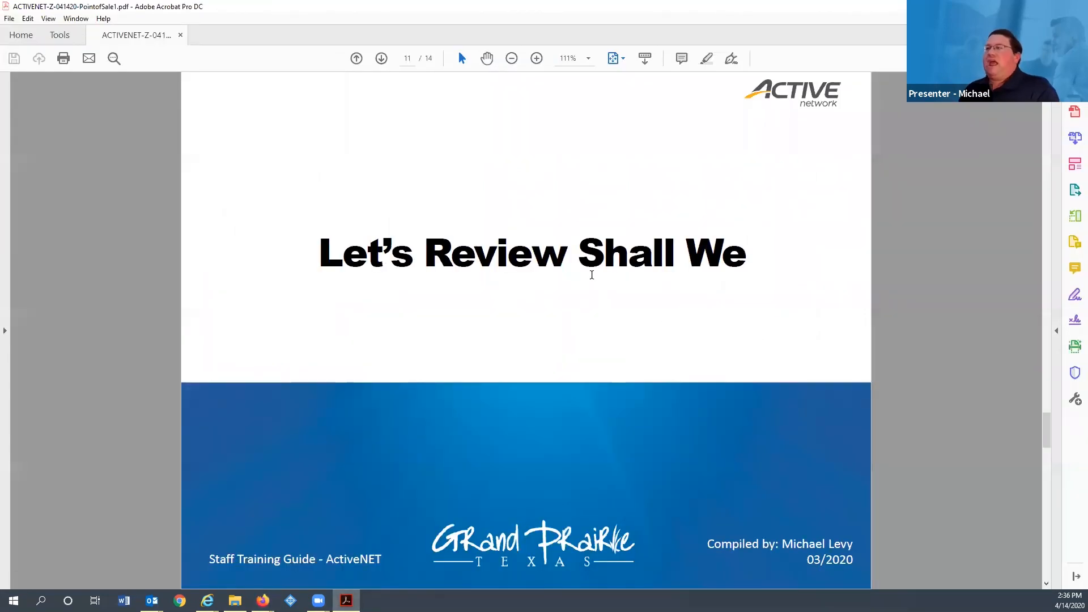
pyautogui.scroll(-1, 590, 275)
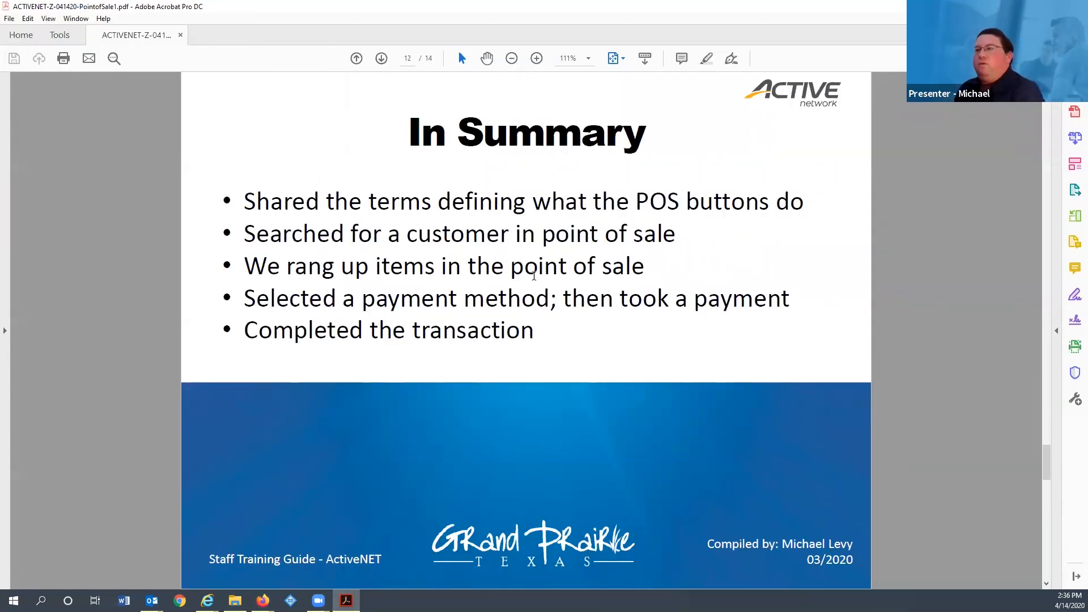